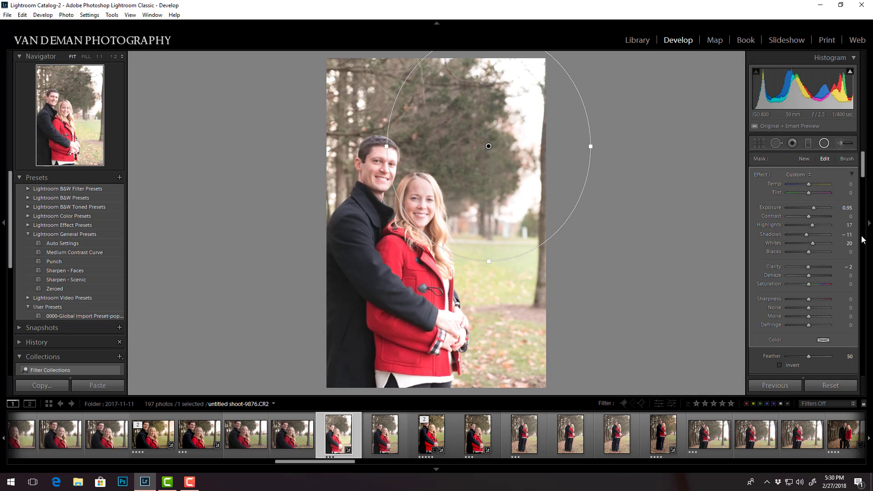
- Invert the radial filter and set its Exposure to 1.22, Contrast to -26, Highlights to 28 and Whites to 28
scroll(864, 180, "down", 2)
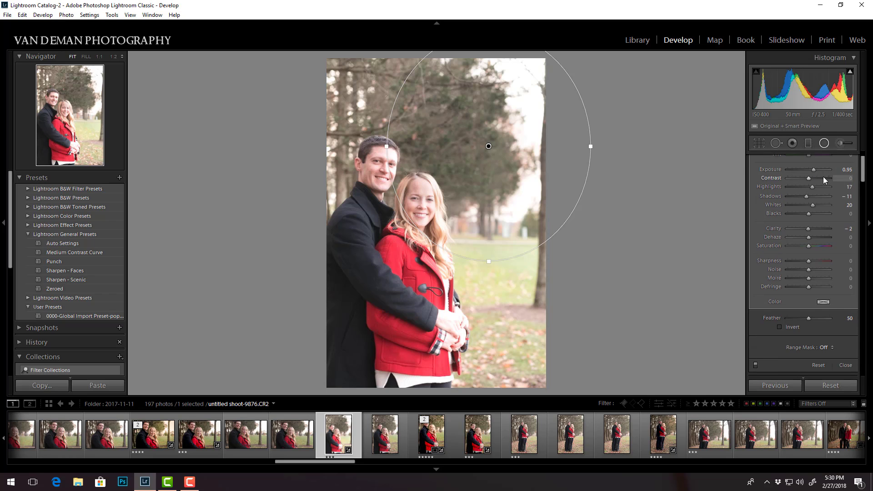
left_click(780, 327)
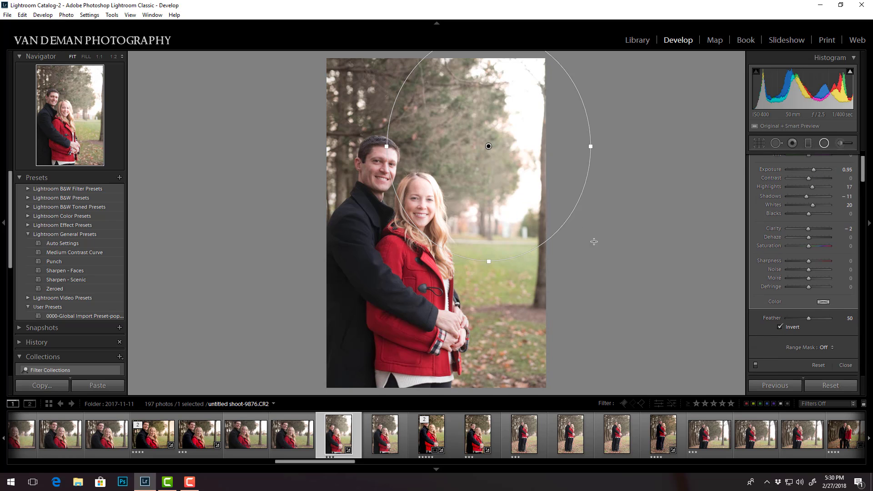
scroll(808, 181, "up", 1)
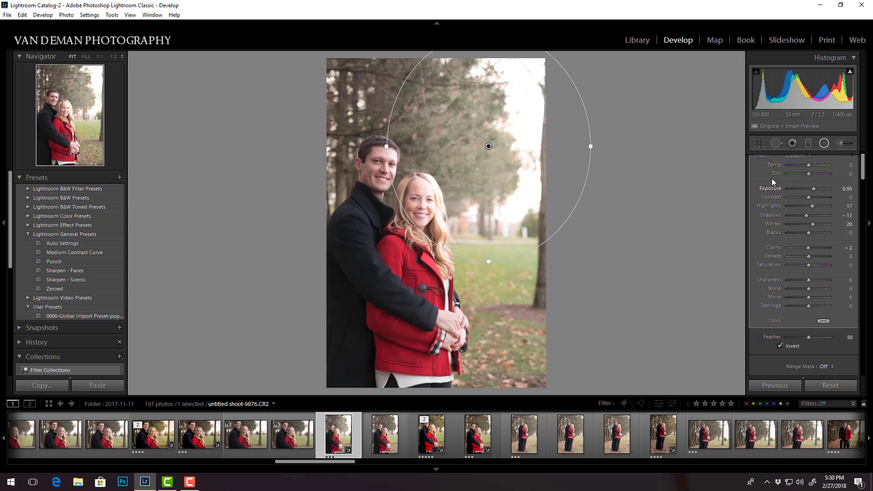
left_click_drag(815, 189, 814, 225)
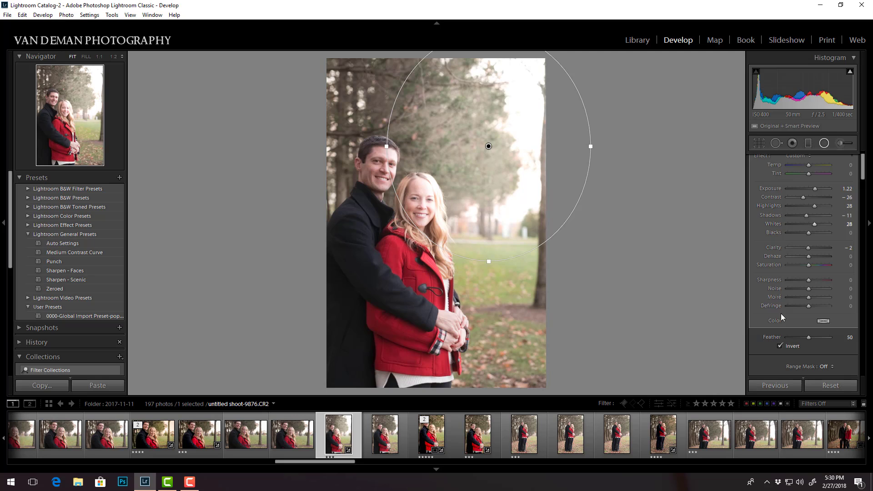
- Tint the radial filter with a warm yellow colour
left_click(822, 321)
left_click(672, 328)
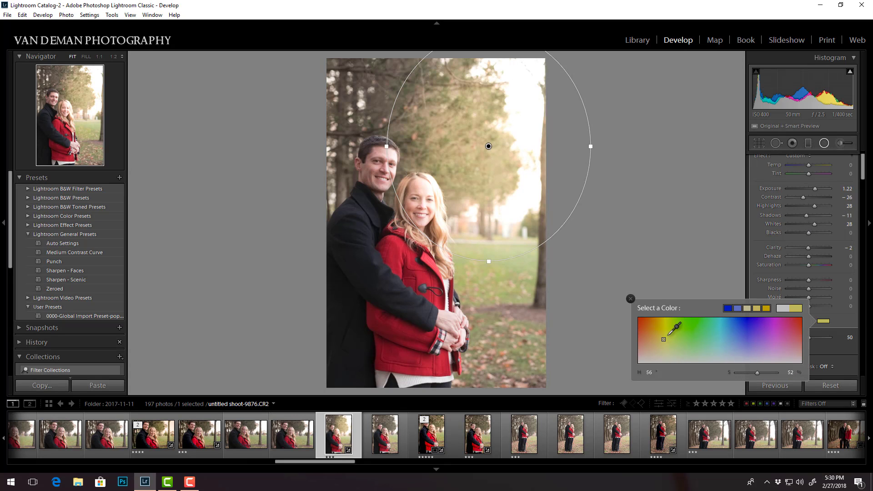
mouse_move(671, 328)
left_mouse_down()
mouse_move(658, 339)
mouse_move(665, 329)
left_mouse_up()
left_click(632, 299)
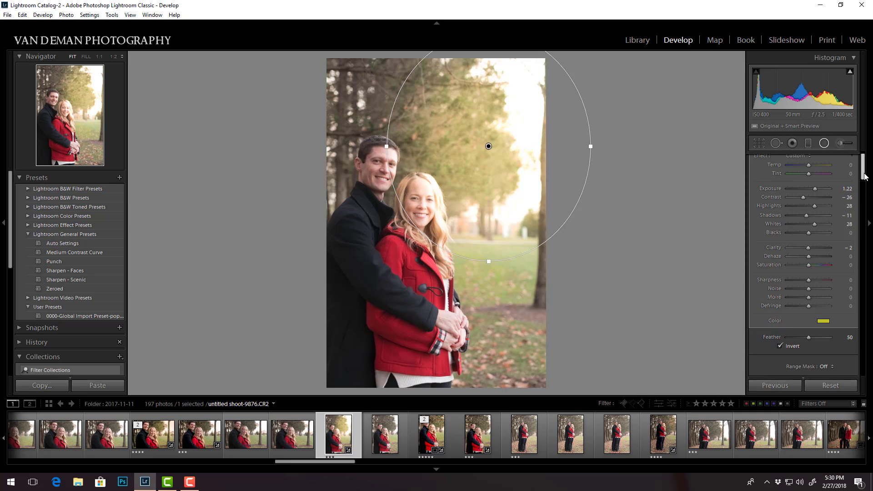
- Set the radial filter's Feather to 76 and shift the filter slightly up and toward the bright sky
scroll(864, 176, "down", 5)
left_click_drag(809, 222, 820, 225)
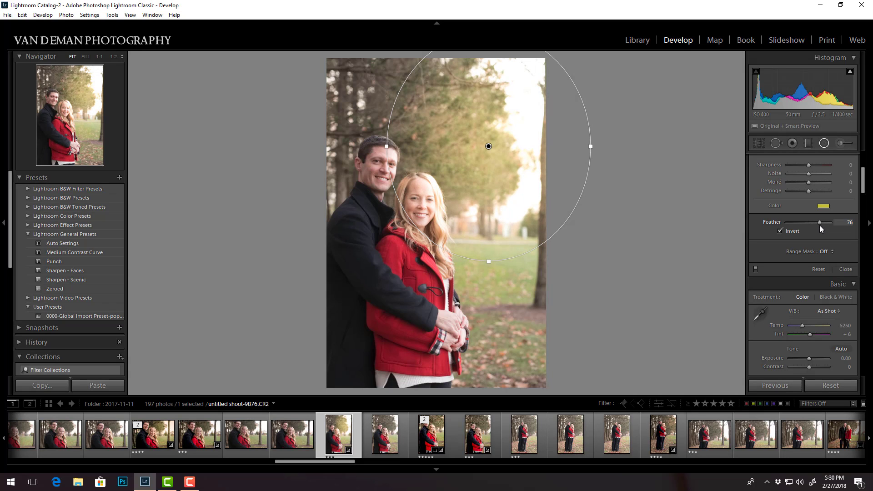
left_click_drag(488, 146, 504, 139)
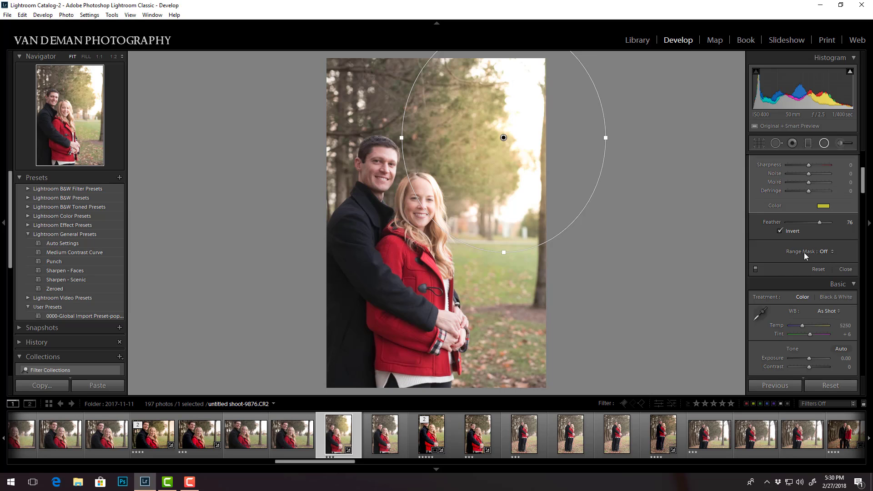
- Restrict the radial filter with a Luminance range mask, setting Range to 35/100 and Smoothness to 72
left_click(830, 253)
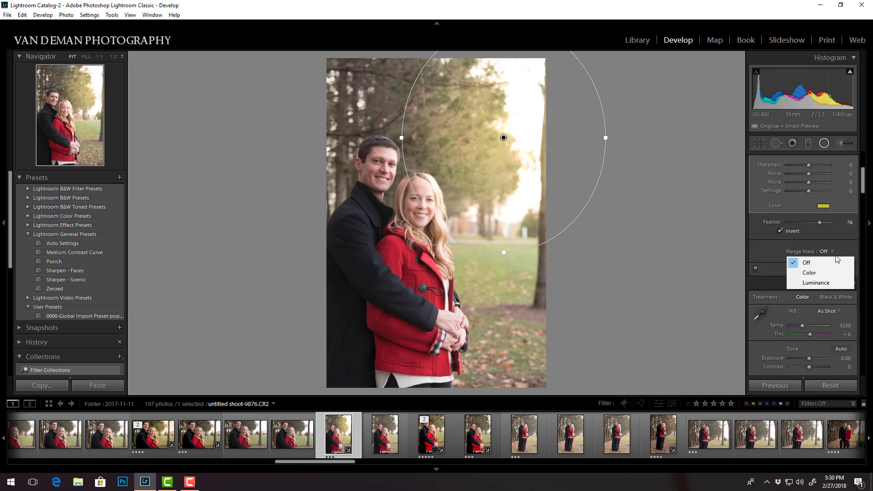
left_click(818, 286)
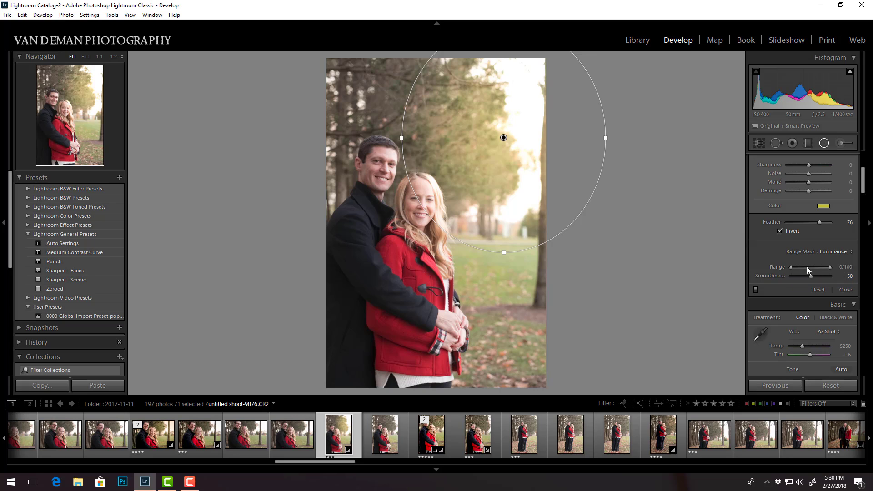
left_click_drag(798, 269, 809, 269)
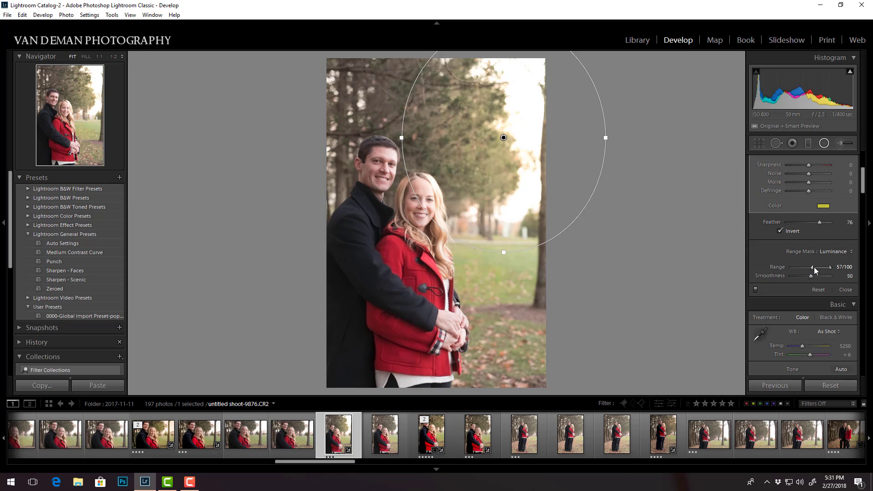
mouse_move(814, 271)
left_mouse_down()
mouse_move(800, 275)
mouse_move(831, 269)
left_mouse_up()
left_click_drag(807, 267, 803, 268)
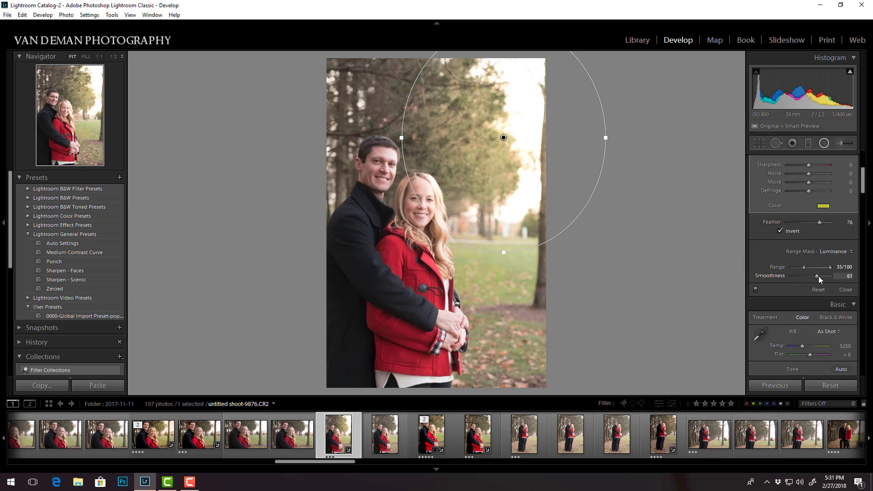
left_click(819, 277)
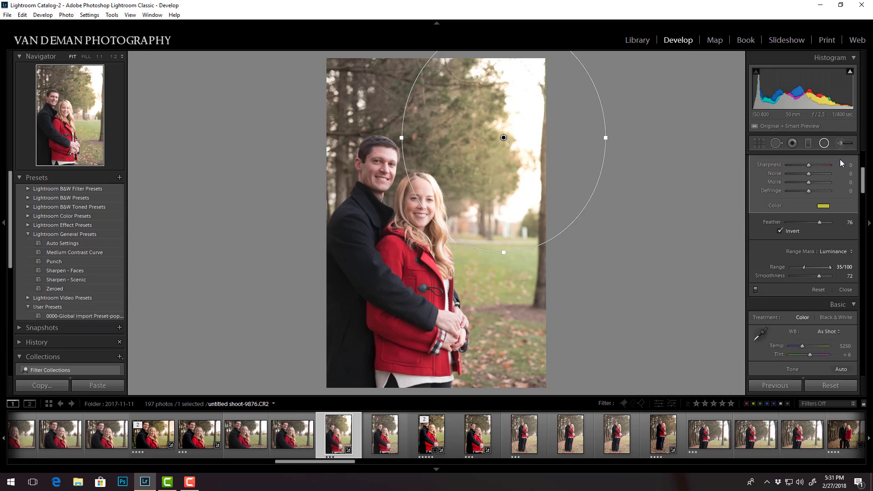
- Close and reopen the Radial Filter tool, select the filter over the trees and delete it
left_click(825, 145)
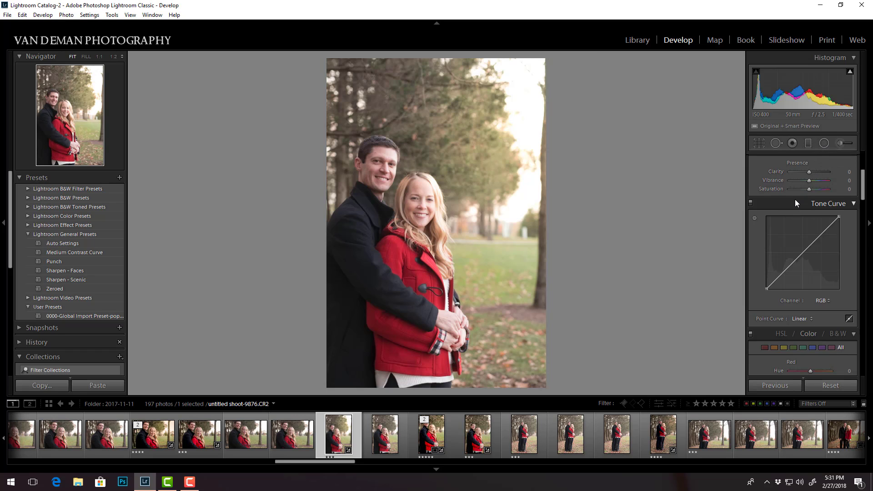
left_click(824, 144)
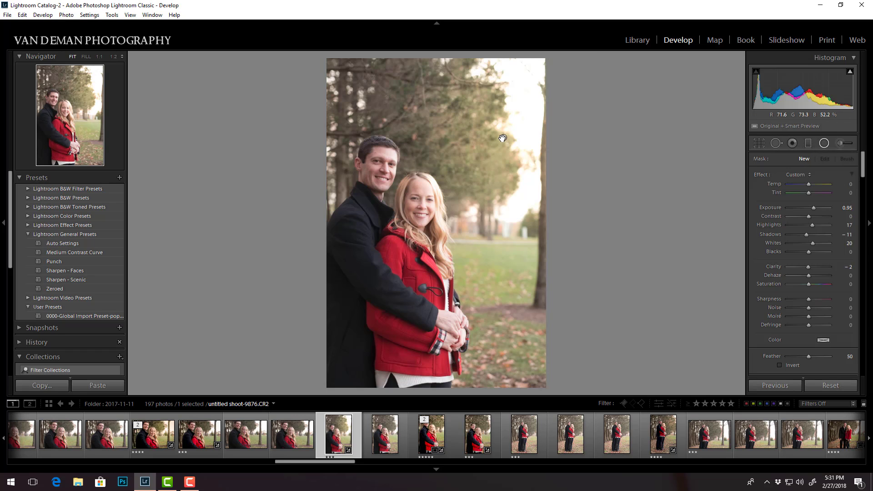
left_click(503, 138)
key("Delete")
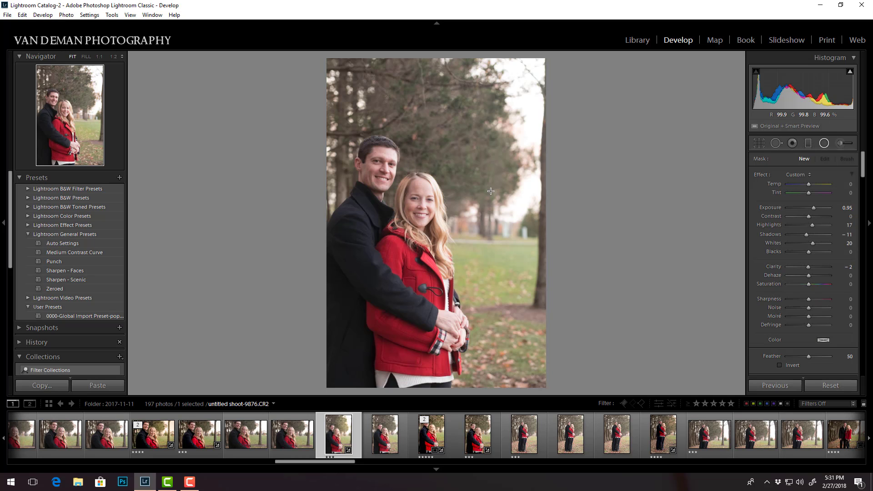
- Send the photo to Adobe Photoshop CC 2018 for editing
right_click(442, 180)
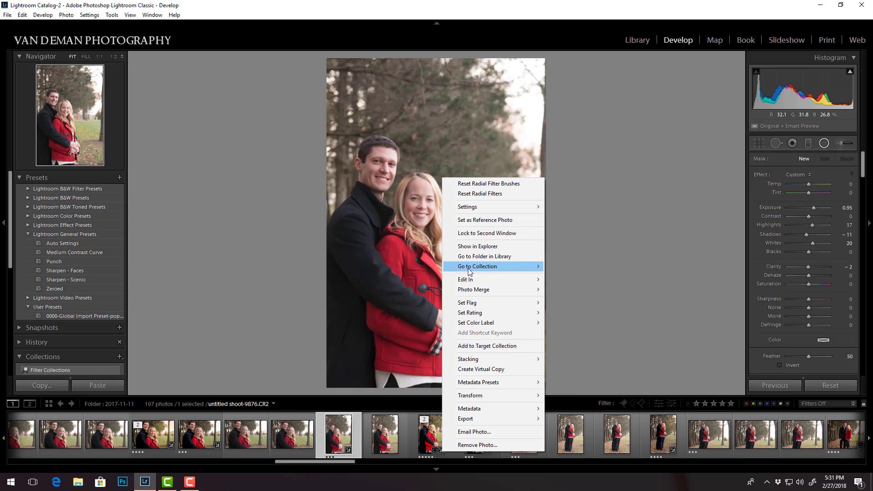
mouse_move(472, 281)
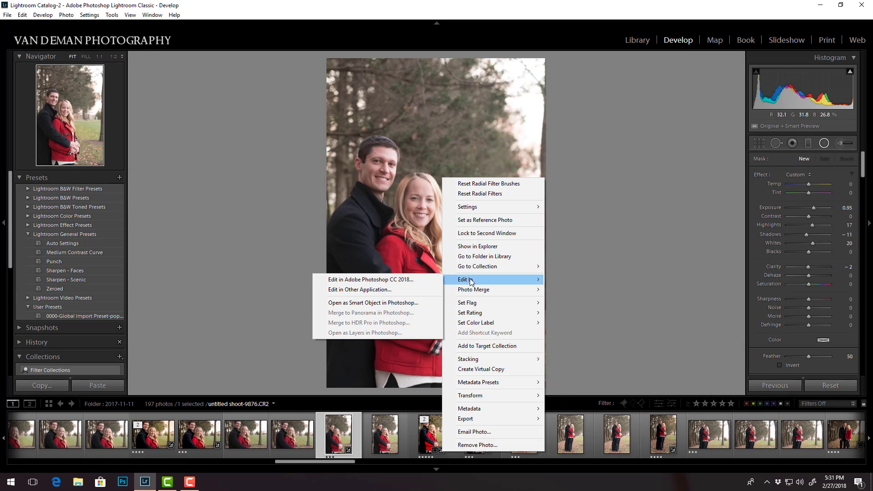
left_click(406, 280)
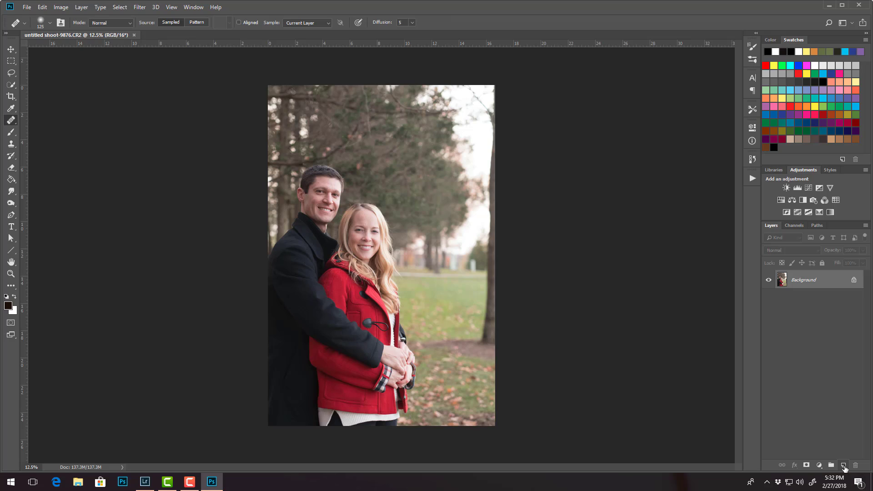
- Add a new layer above the Background and raise the hardness of the Brush tool
left_click(843, 466)
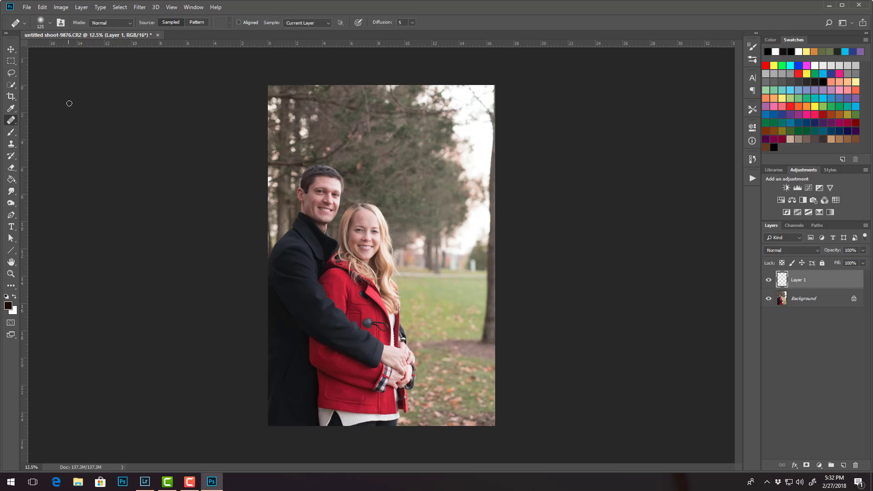
left_click(11, 132)
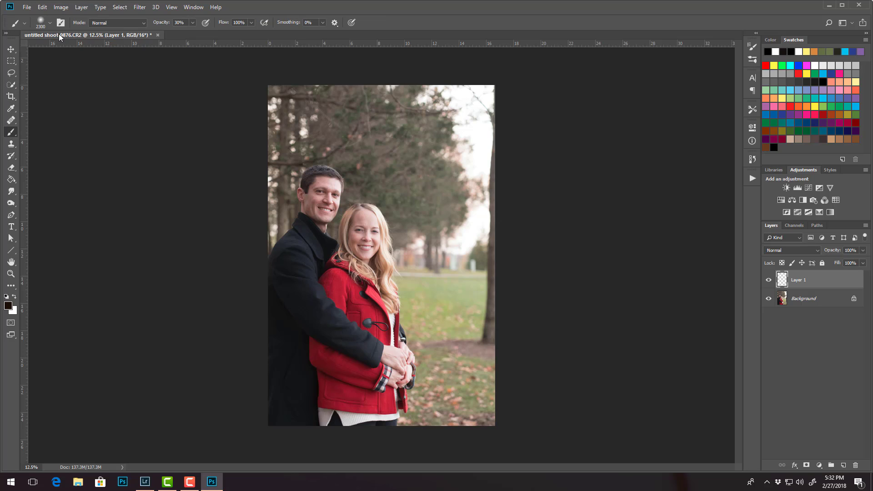
left_click(51, 22)
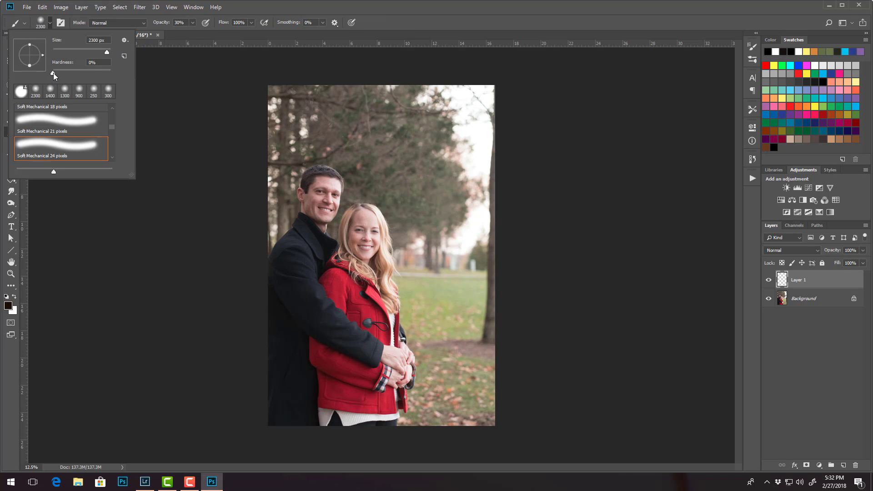
left_click_drag(54, 74, 92, 75)
left_click(49, 23)
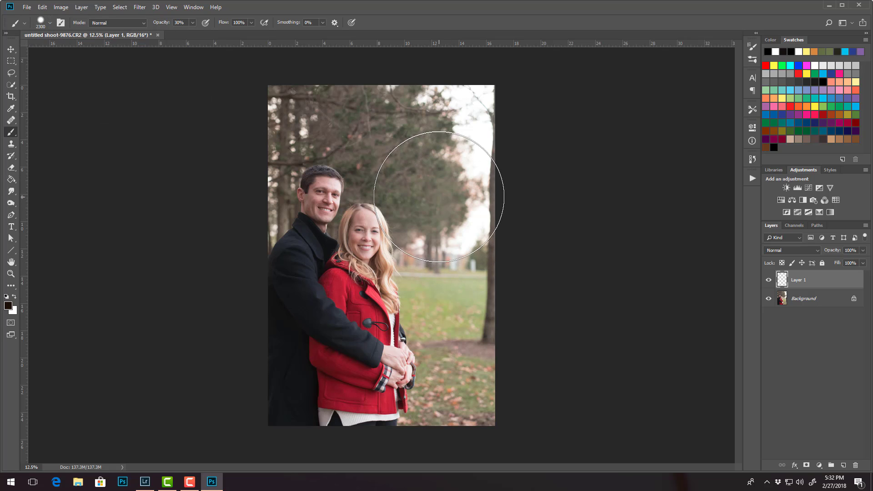
- Reduce the brush to 300 px and paint a single light yellow dot at 100% opacity in the bright sky near the tree trunk
key("bracketleft")
key("bracketleft")
key("bracketleft")
key("bracketleft")
key("bracketleft")
key("bracketleft")
key("bracketleft")
key("bracketleft")
key("bracketleft")
key("bracketleft")
key("bracketleft")
key("bracketleft")
key("bracketleft")
key("bracketleft")
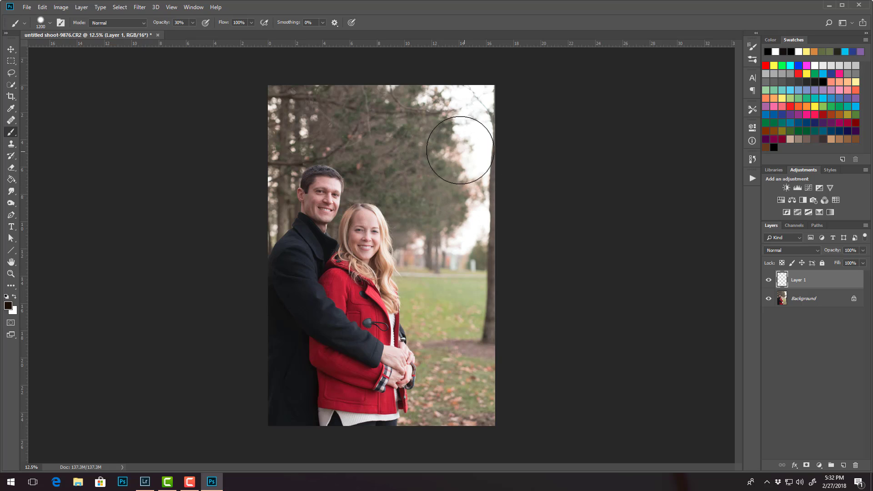
key("bracketleft")
key("bracketleft")
key("bracketleft")
key("bracketleft")
key("bracketleft")
key("bracketleft")
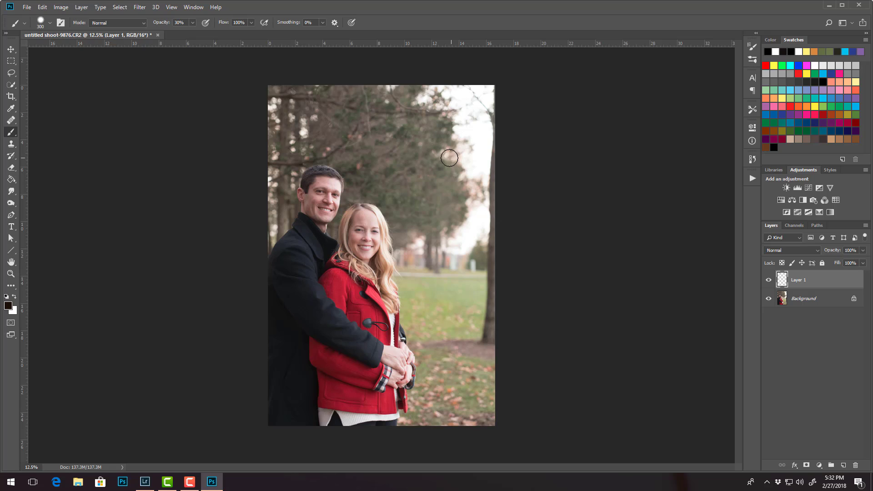
left_click(782, 98)
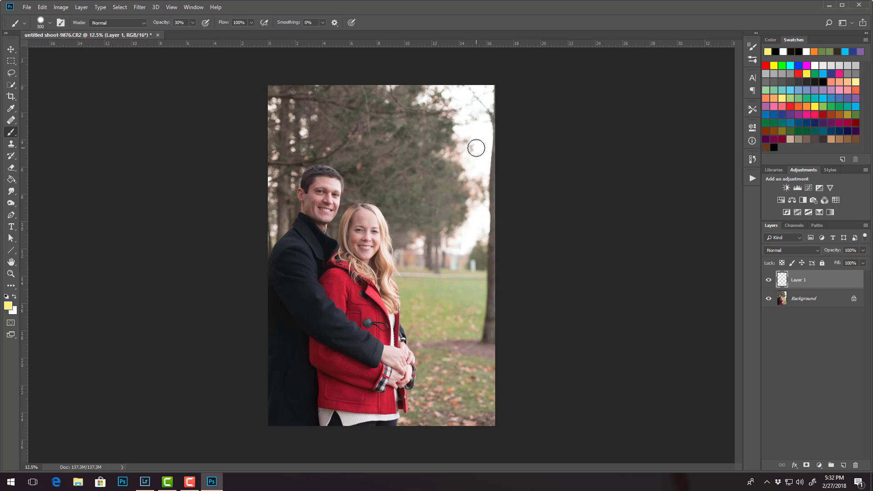
left_click(477, 147)
- Try the Screen and other blend modes on the yellow dot's layer, then restore Normal
left_click(792, 250)
left_click(792, 250)
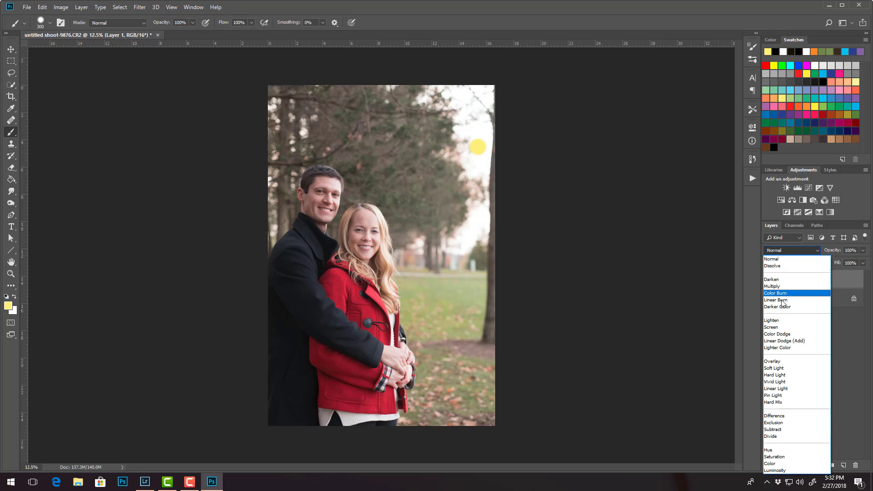
left_click(776, 327)
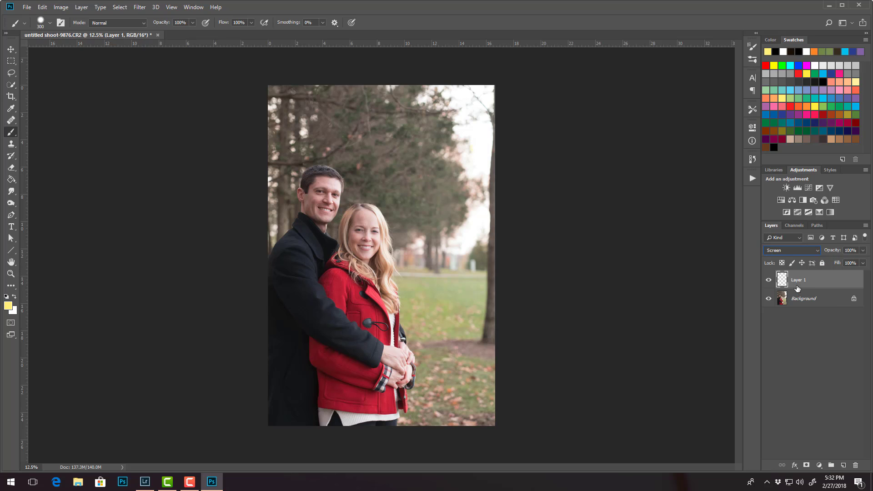
left_click(795, 249)
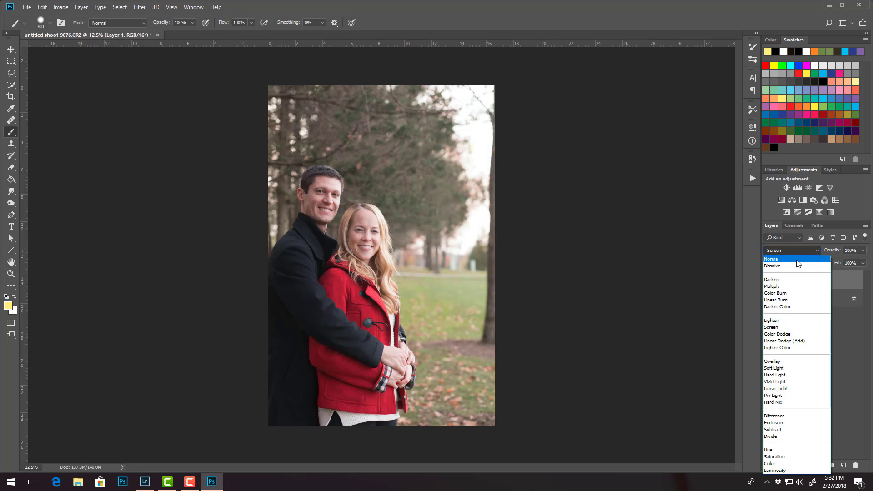
left_click(777, 327)
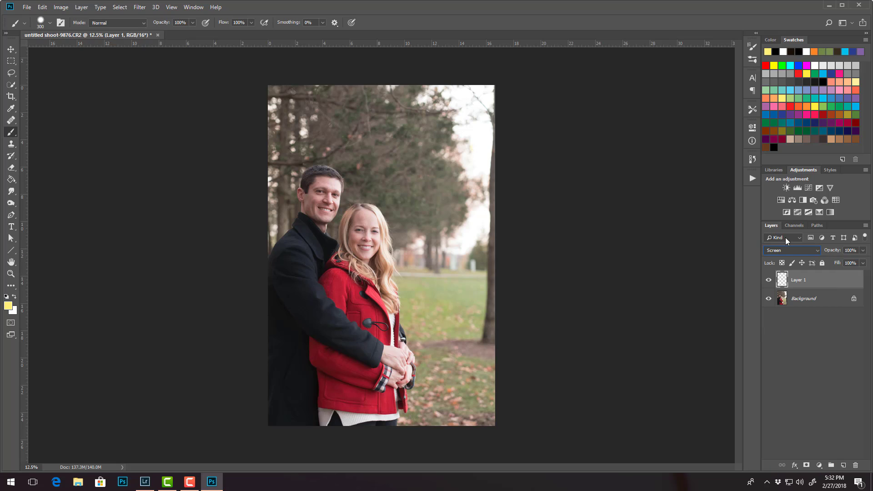
scroll(792, 250, "down", 2)
scroll(792, 250, "down", 4)
scroll(793, 250, "down", 1)
scroll(792, 250, "up", 4)
scroll(792, 250, "up", 6)
left_click(793, 251)
left_click(793, 251)
- Add another new layer above the yellow dot's layer and set its blend mode to Screen
left_click(843, 465)
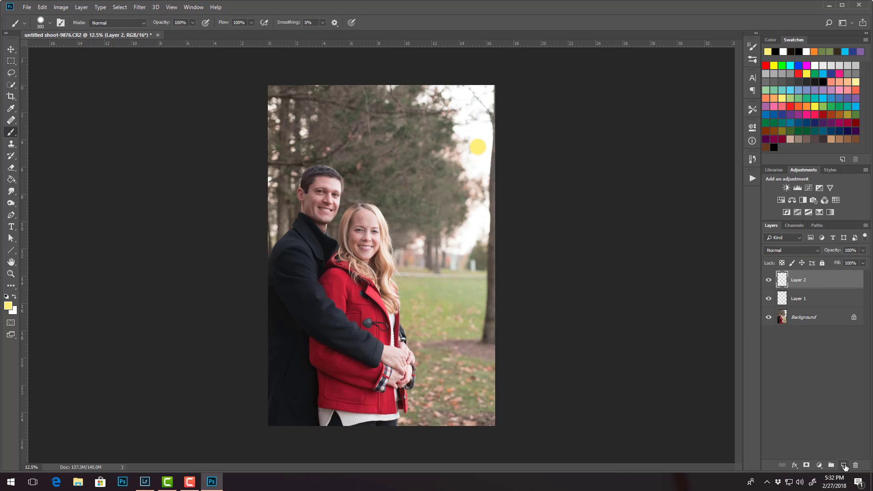
left_click(793, 251)
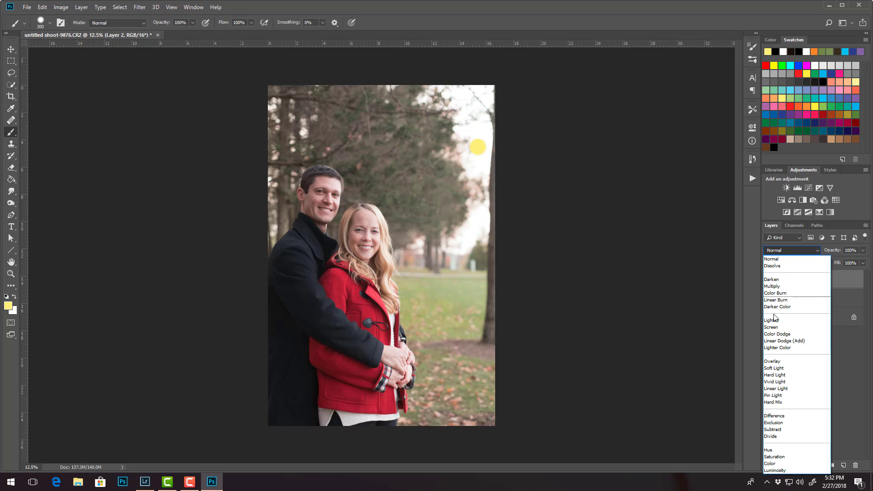
left_click(780, 328)
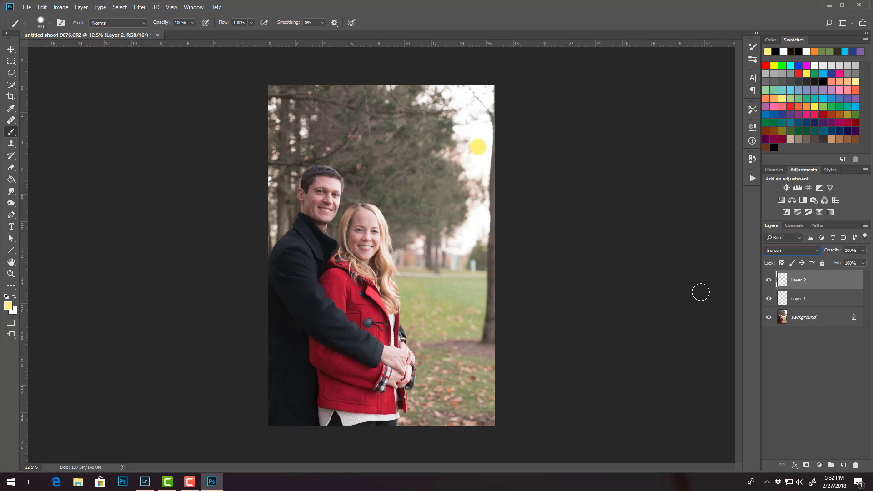
- Set the brush hardness to 0%
left_click(50, 23)
left_click_drag(61, 71, 50, 71)
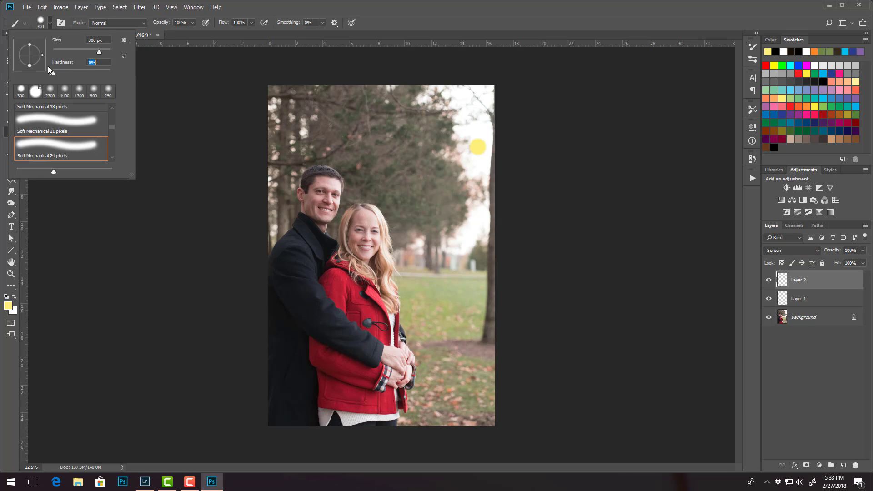
left_click(50, 23)
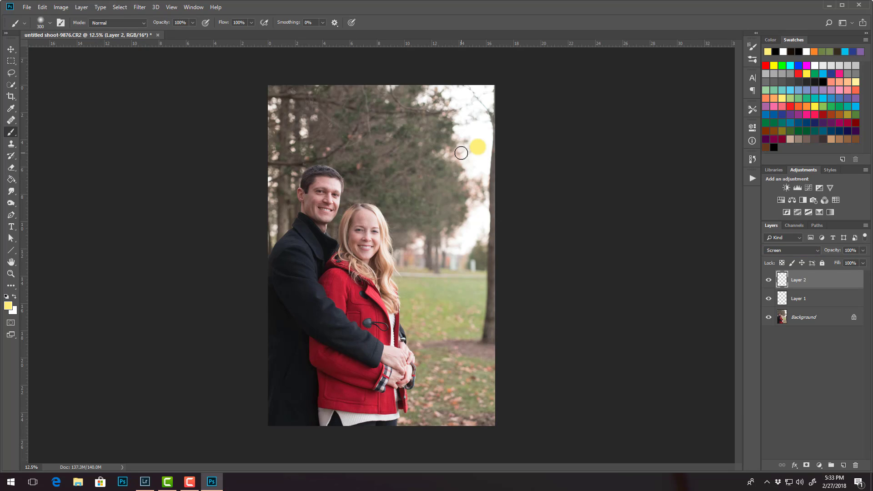
- Enlarge the soft brush to 1900 px, lower its opacity to 11%, and dab a faint glow centered on the yellow dot
key("bracketright")
key("bracketright")
key("bracketright")
key("bracketright")
key("bracketright")
key("bracketright")
key("bracketright")
left_click_drag(193, 23, 156, 36)
left_click(478, 144)
left_click(477, 144)
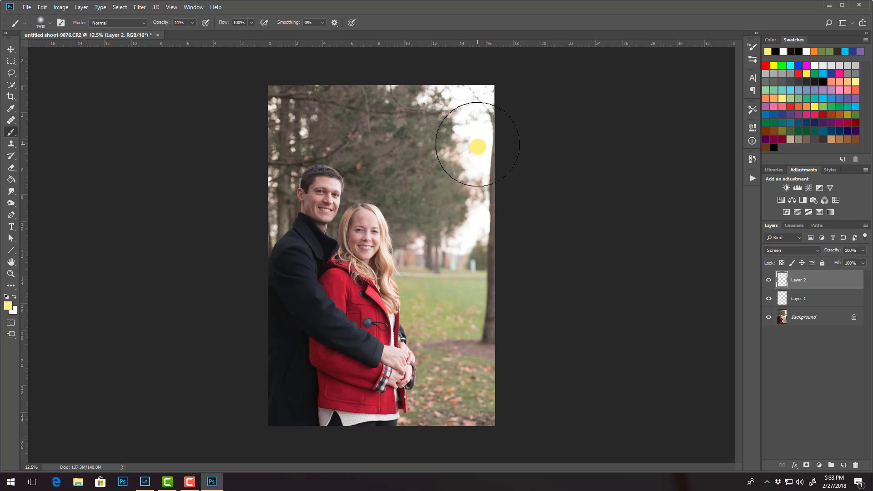
left_click(478, 144)
left_click(477, 144)
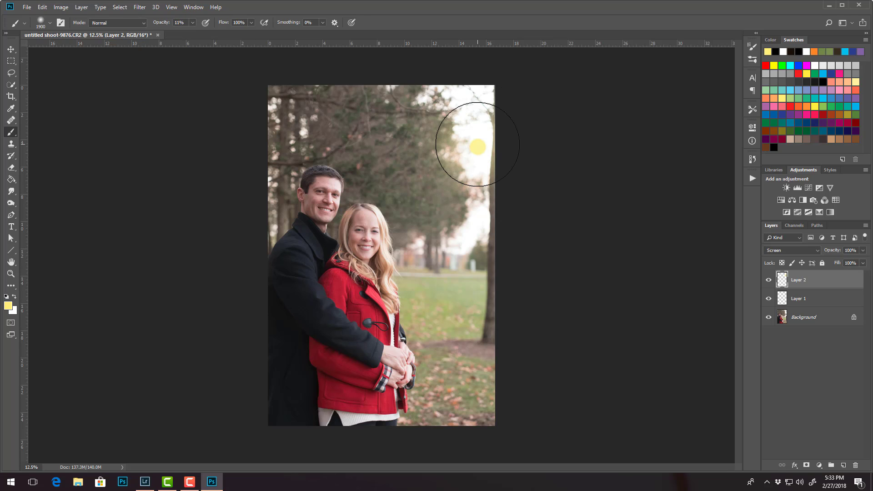
- Shrink the brush to slightly larger than the yellow dot and paint a tighter glow over it
key("bracketleft")
key("bracketleft")
key("bracketleft")
key("bracketleft")
key("bracketleft")
key("bracketleft")
key("bracketleft")
key("bracketleft")
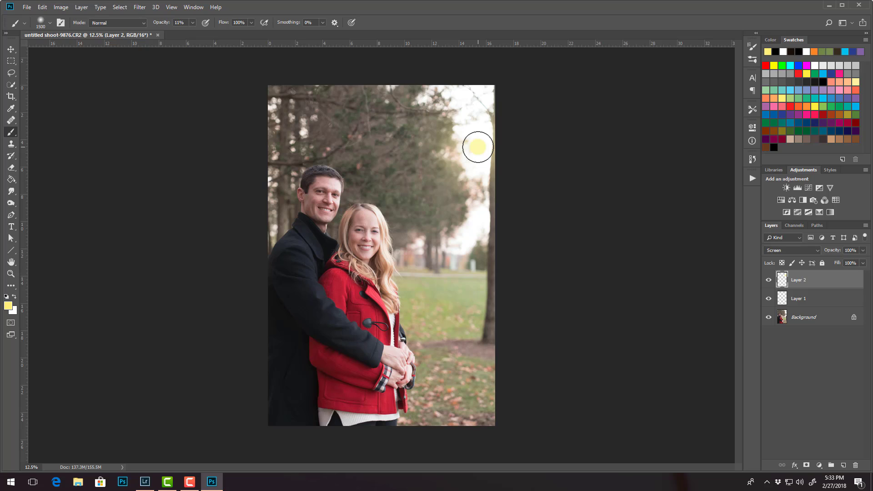
- Enlarge the brush to 2000 px and on to 3500 px, layering wider glow dabs around the yellow dot
key("bracketright")
key("bracketright")
key("bracketright")
key("bracketright")
key("bracketright")
key("bracketright")
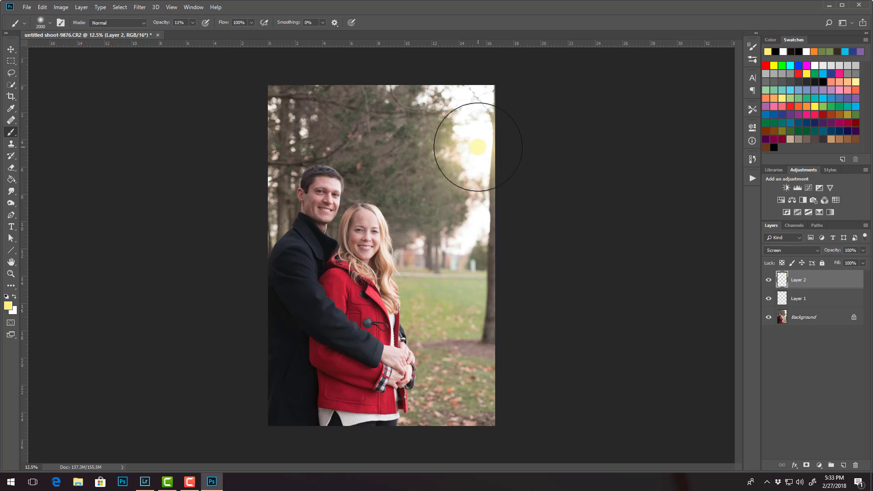
key("bracketright")
key("bracketright")
key("bracketright")
key("bracketright")
key("bracketright")
key("bracketright")
key("bracketright")
key("bracketright")
key("bracketright")
key("bracketright")
key("bracketright")
key("bracketright")
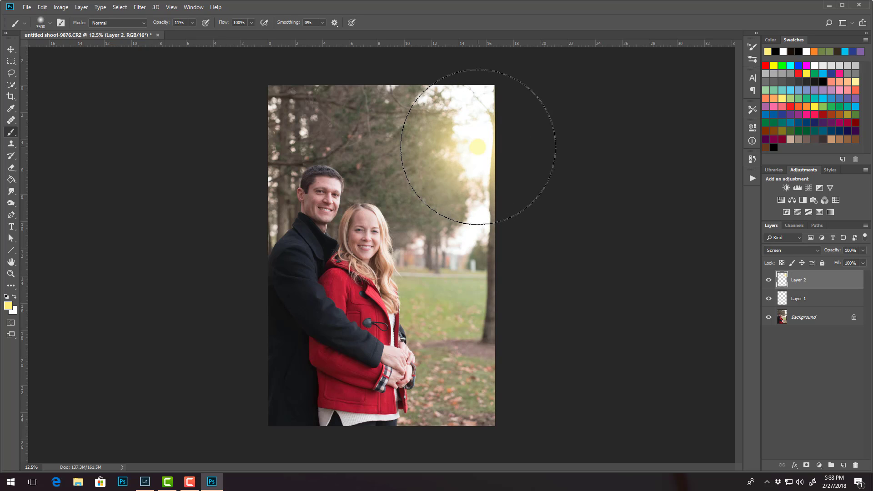
- Enlarge the brush to 5000 px and paint the widest glow centered on the yellow dot
key("bracketright")
key("bracketright")
key("bracketright")
key("bracketright")
key("bracketright")
key("bracketright")
left_click_drag(477, 147, 478, 147)
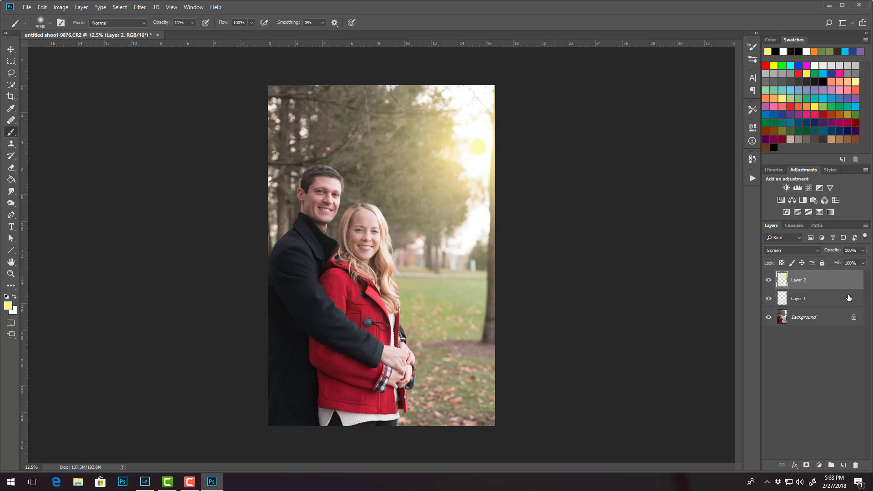
- Test a lower opacity on the yellow dot's layer, return it to 100%, and set its blend mode to Color Dodge
left_click(849, 299)
left_click(862, 250)
left_click_drag(863, 261, 858, 263)
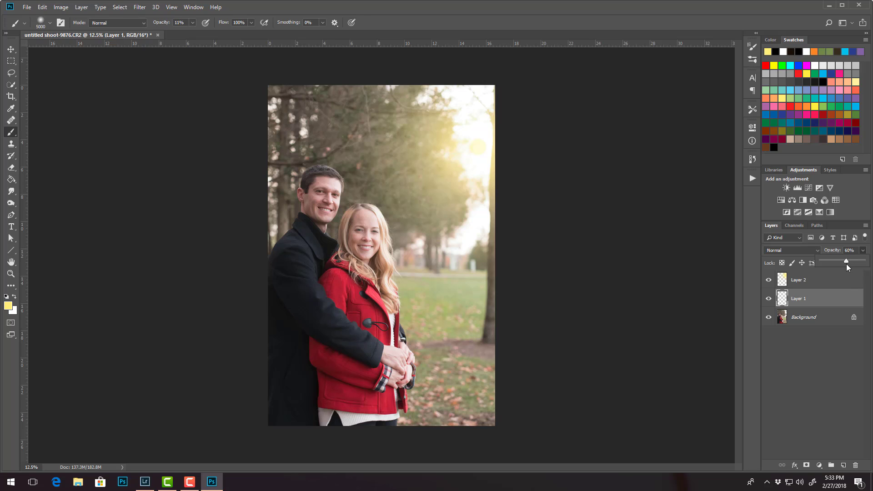
left_click_drag(847, 264, 863, 276)
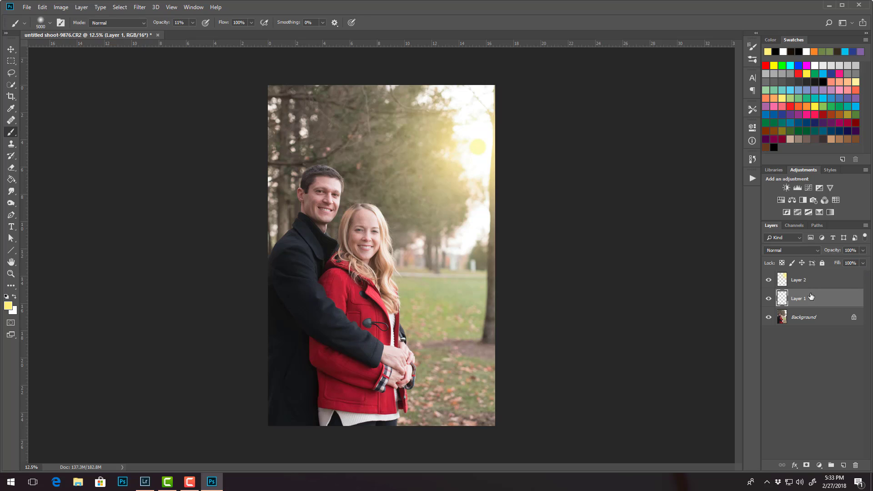
left_click(813, 249)
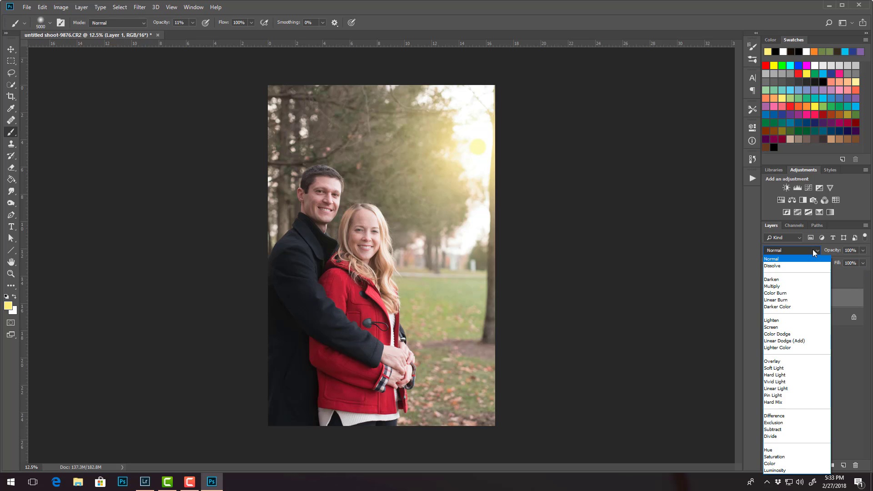
left_click(794, 333)
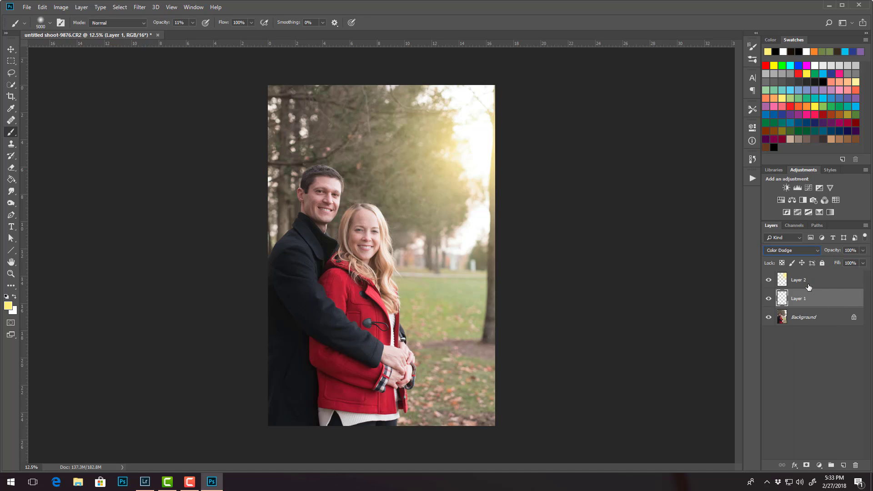
- Try turning off Transparency Shapes Layer in the yellow dot layer's blending options, then restore it
right_click(857, 298)
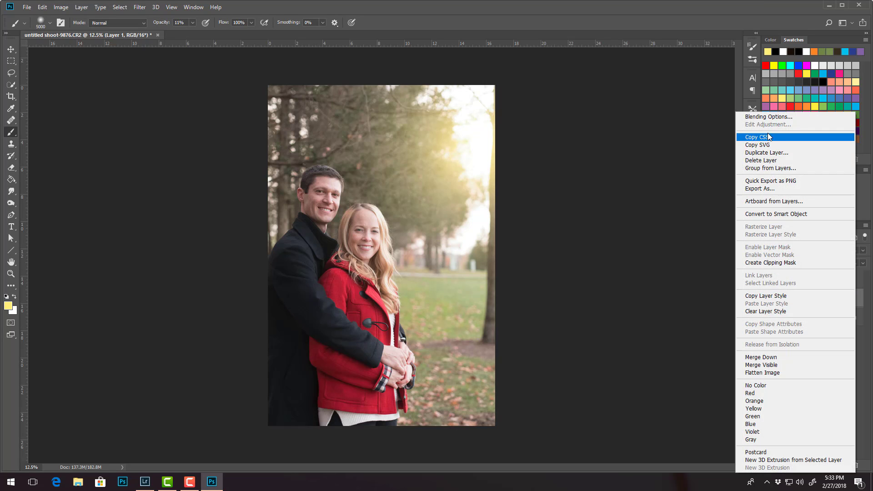
left_click(771, 119)
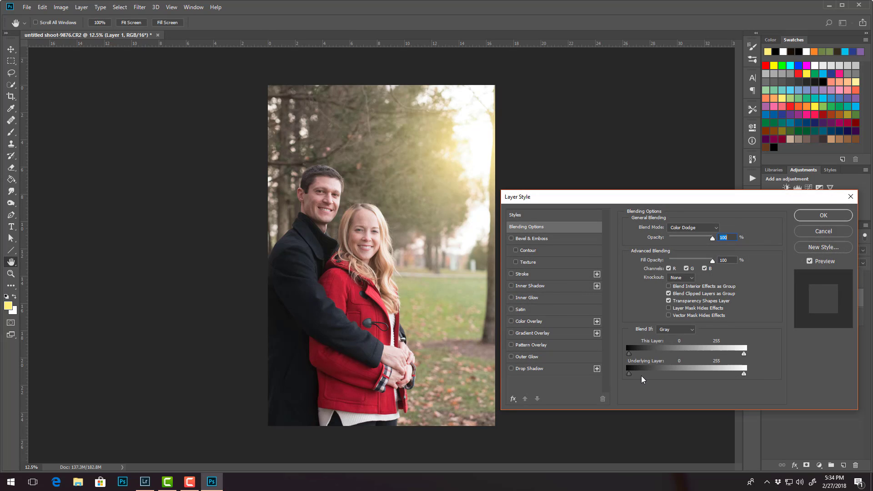
left_click(670, 302)
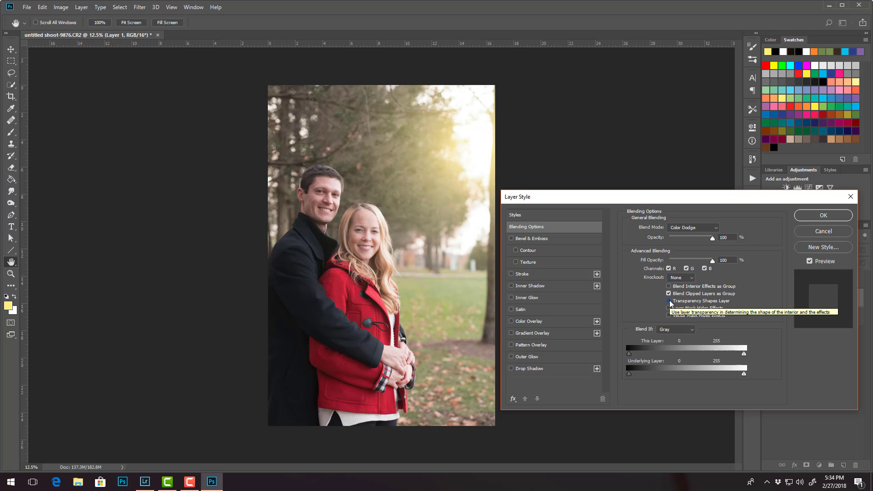
left_click(670, 301)
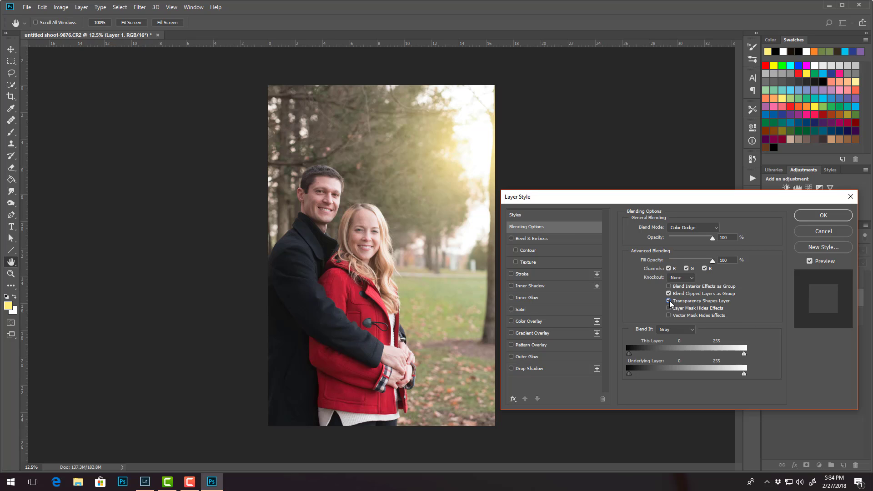
left_click(809, 215)
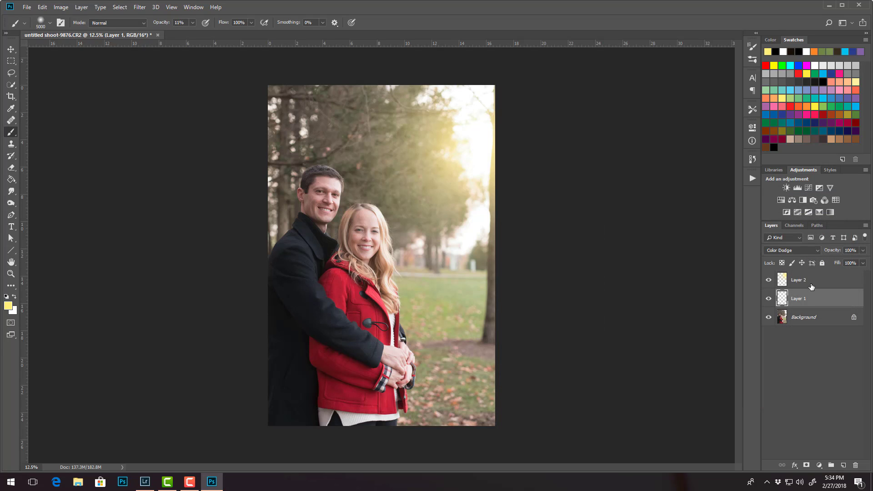
- Add a new layer above the glow layer and reduce the brush to 500 px for work on the couple
left_click(812, 283)
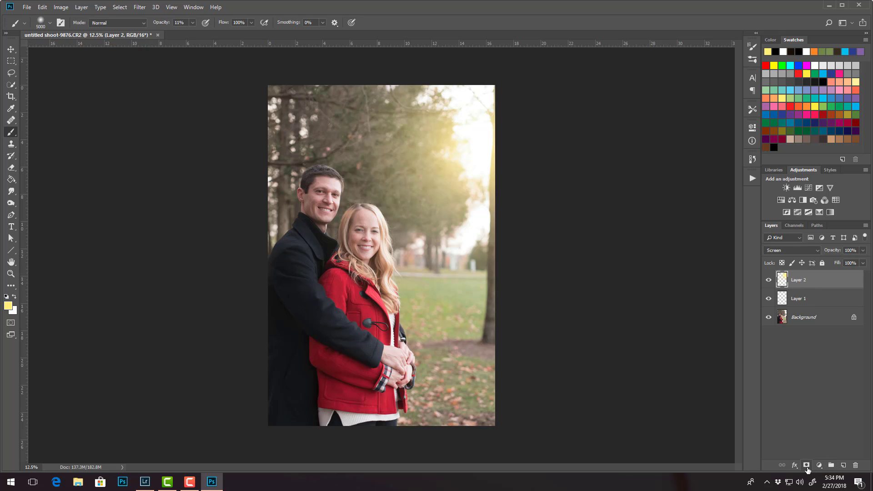
left_click(843, 465)
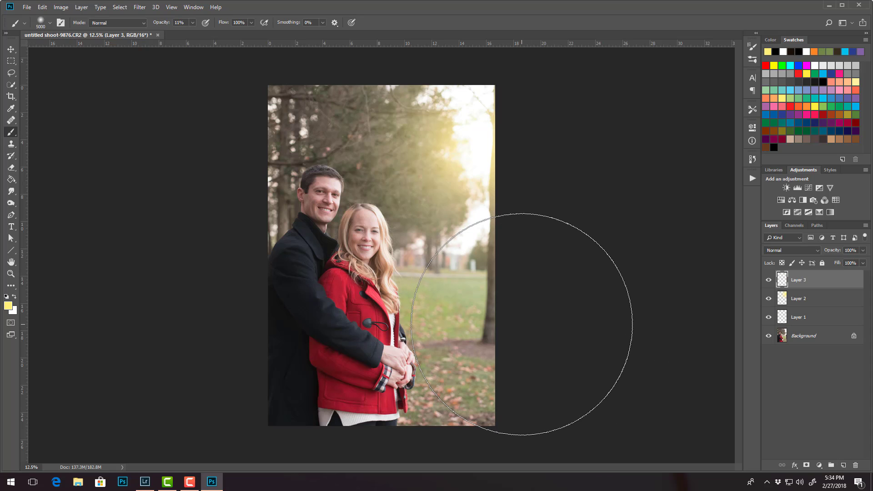
key("bracketleft")
key("bracketleft")
key("bracketleft")
key("bracketleft")
key("bracketleft")
key("bracketleft")
key("bracketleft")
key("bracketleft")
key("bracketleft")
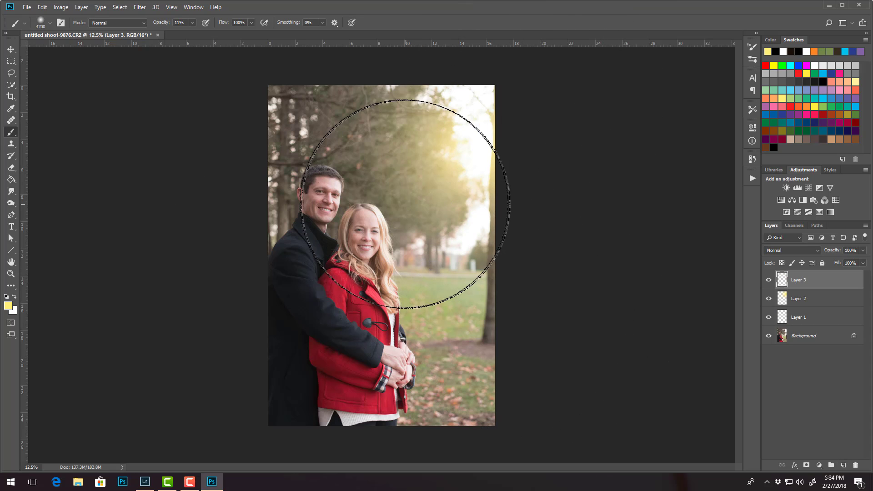
key("bracketleft")
key("bracketleft")
key("bracketleft")
key("bracketleft")
key("bracketleft")
key("bracketleft")
key("bracketleft")
key("bracketleft")
key("bracketleft")
key("bracketleft")
key("bracketleft")
key("bracketleft")
key("bracketleft")
key("bracketleft")
key("bracketleft")
key("bracketleft")
key("bracketleft")
key("bracketleft")
key("bracketleft")
key("bracketleft")
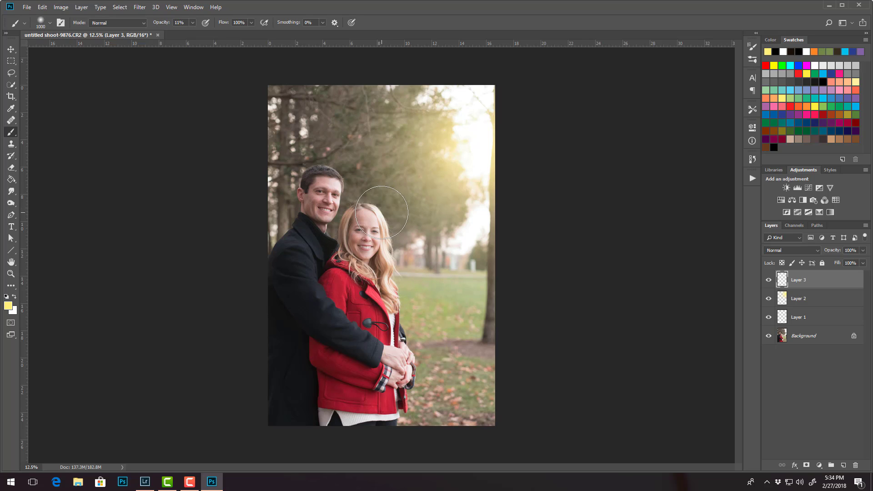
key("bracketright")
key("bracketright")
key("bracketright")
key("bracketright")
key("ctrl+plus")
key("ctrl+plus")
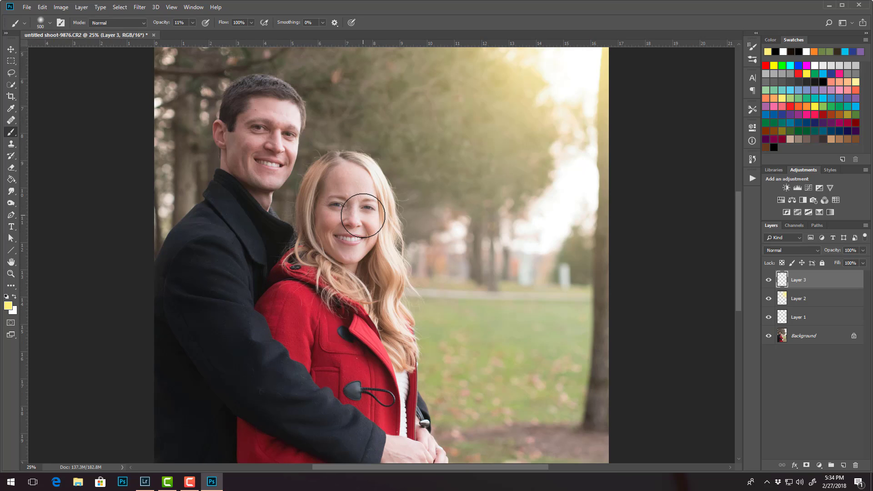
- With a 200 px brush at 30% opacity, paint yellow light on the woman's hair and forehead and the sun-facing side of the man's face
key("bracketleft")
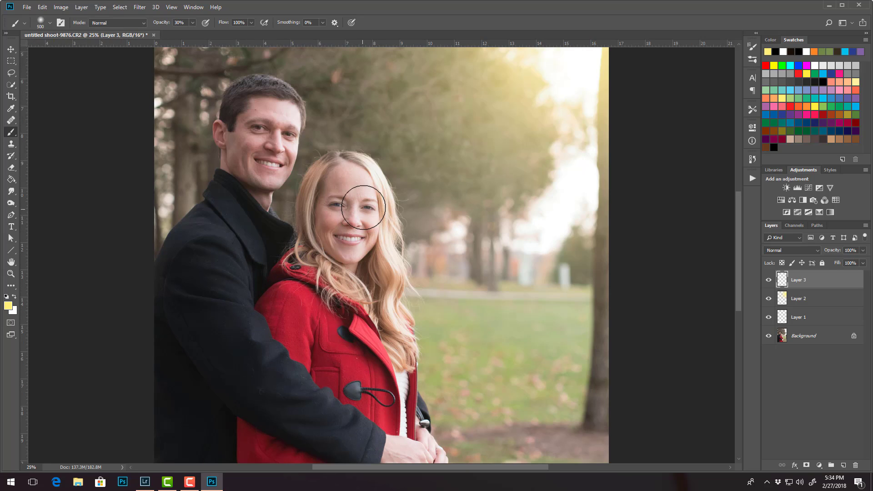
key("3")
key("bracketleft")
key("bracketleft")
key("bracketleft")
mouse_move(374, 166)
left_mouse_down()
mouse_move(387, 203)
mouse_move(402, 328)
left_mouse_up()
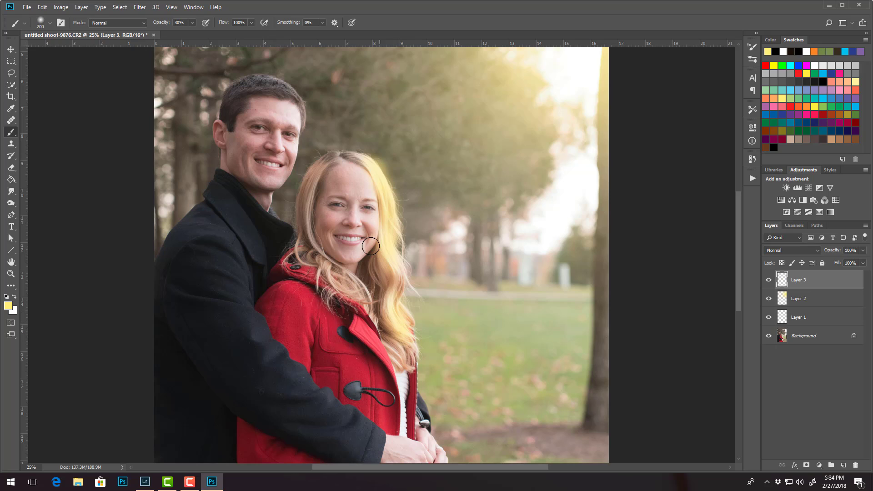
mouse_move(371, 246)
left_mouse_down()
mouse_move(372, 218)
mouse_move(355, 203)
mouse_move(368, 182)
mouse_move(348, 165)
mouse_move(381, 185)
left_mouse_up()
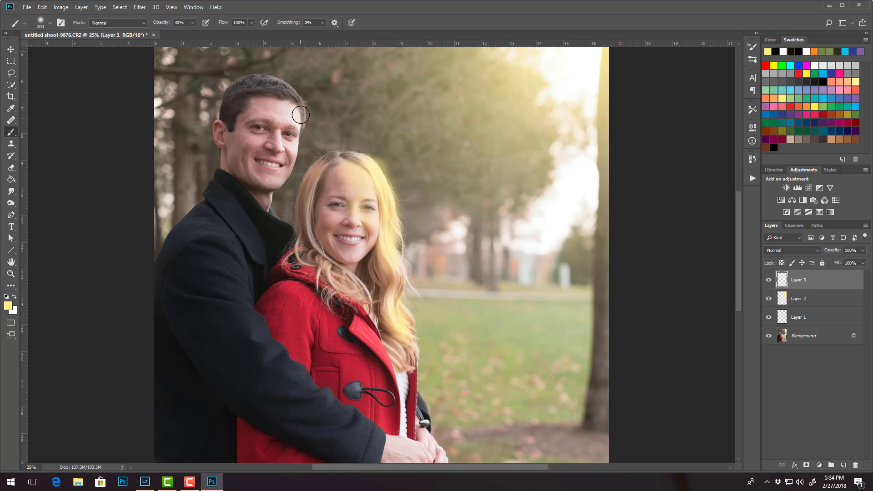
mouse_move(300, 115)
left_mouse_down()
mouse_move(293, 145)
mouse_move(284, 123)
mouse_move(289, 114)
mouse_move(297, 148)
mouse_move(295, 168)
left_mouse_up()
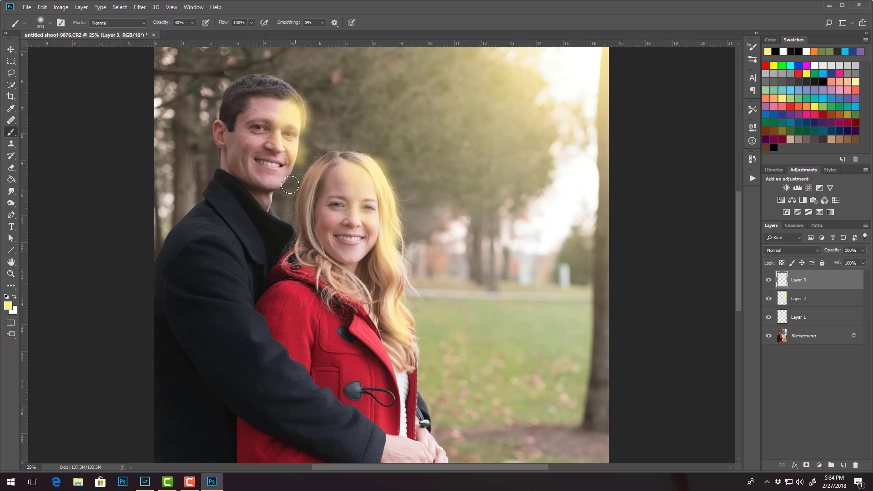
- In the painted highlight layer's blending options, split the Underlying Layer shadow slider to 167 / 230 under Blend If Gray
right_click(853, 282)
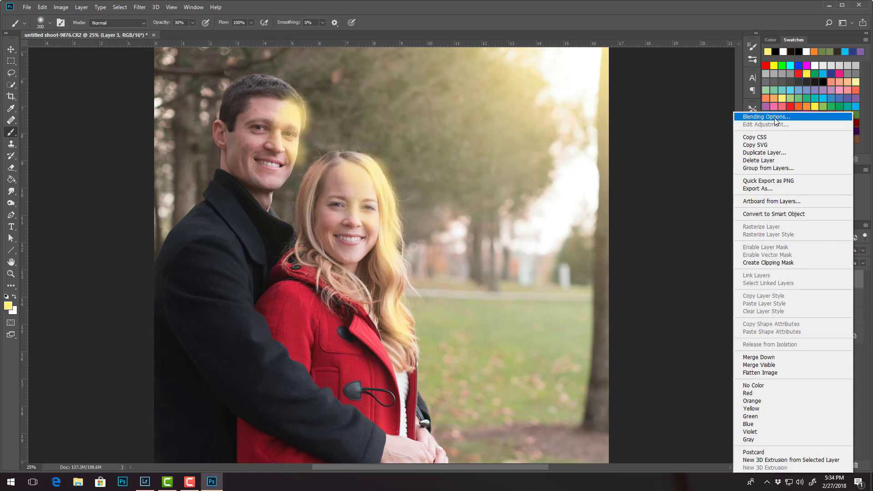
left_click(695, 132)
double_click(849, 298)
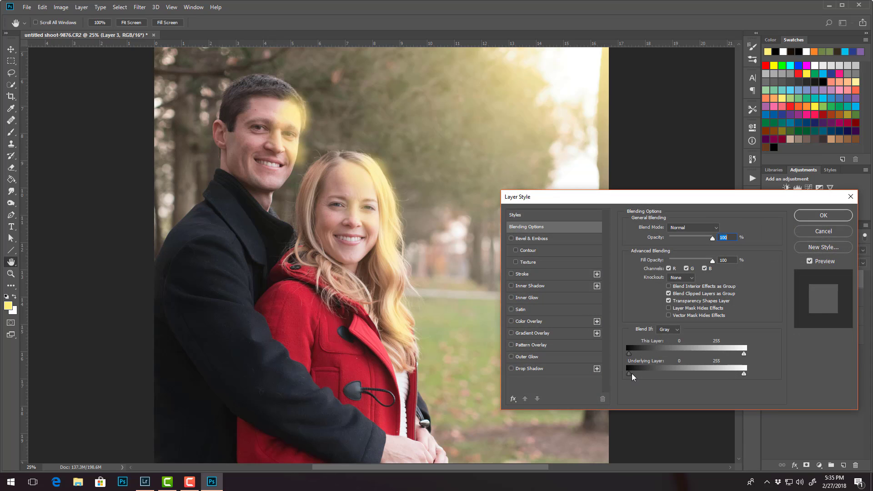
left_click_drag(640, 373, 675, 375)
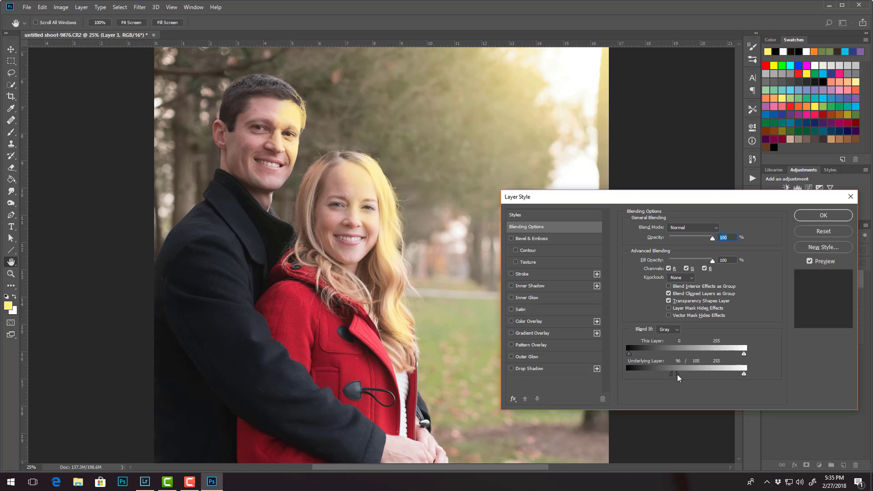
left_click_drag(674, 373, 714, 376)
left_click_drag(654, 377, 705, 379)
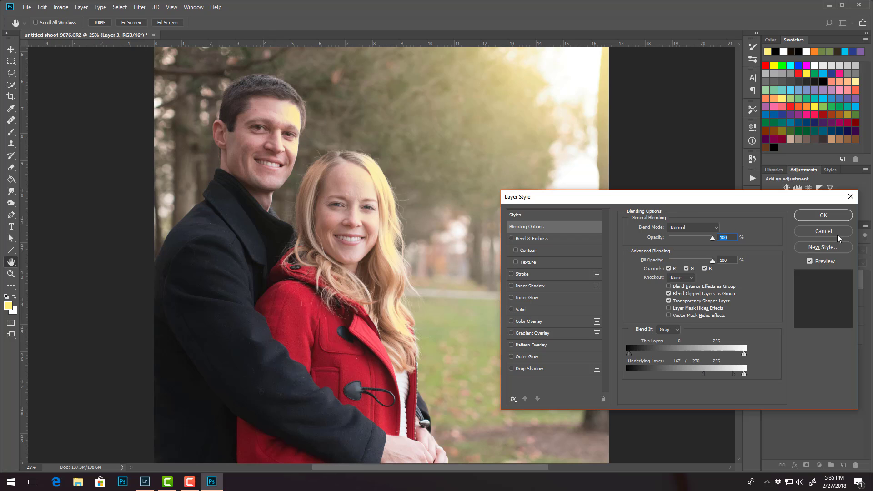
left_click(833, 217)
- Try Screen, Lighten and Overlay on the painted highlight layer, then set its blend mode to Color
left_click(815, 250)
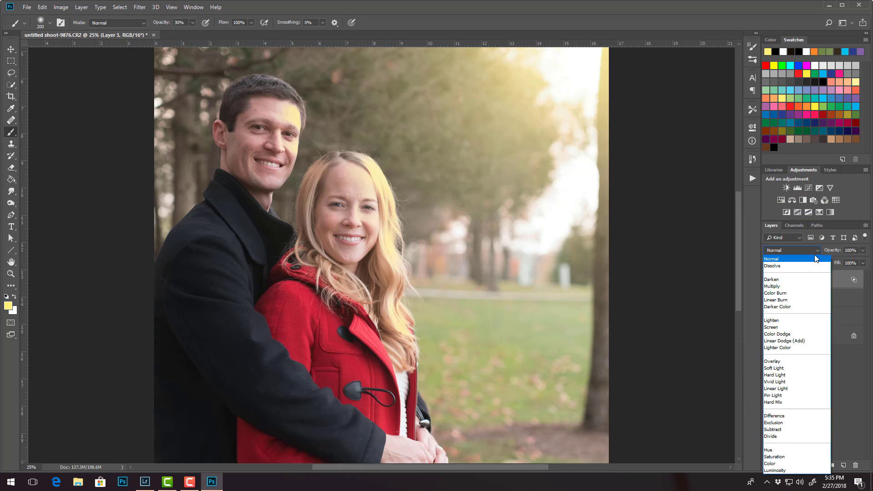
left_click(776, 328)
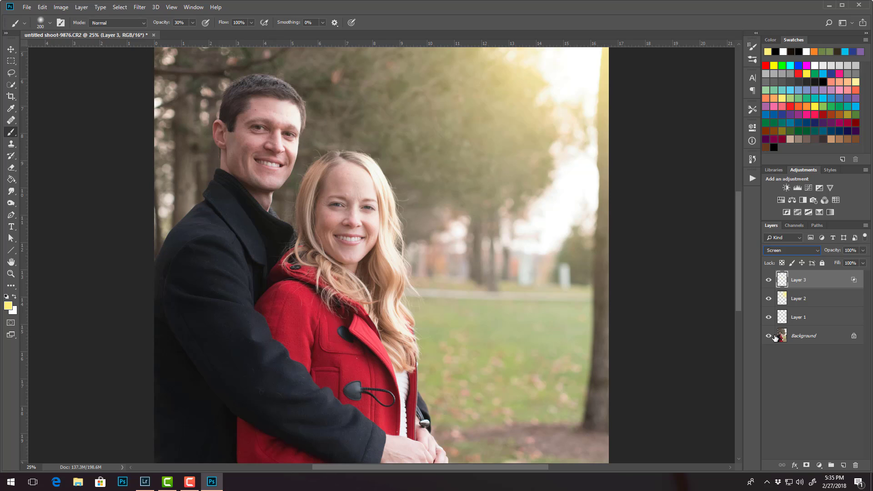
left_click(818, 251)
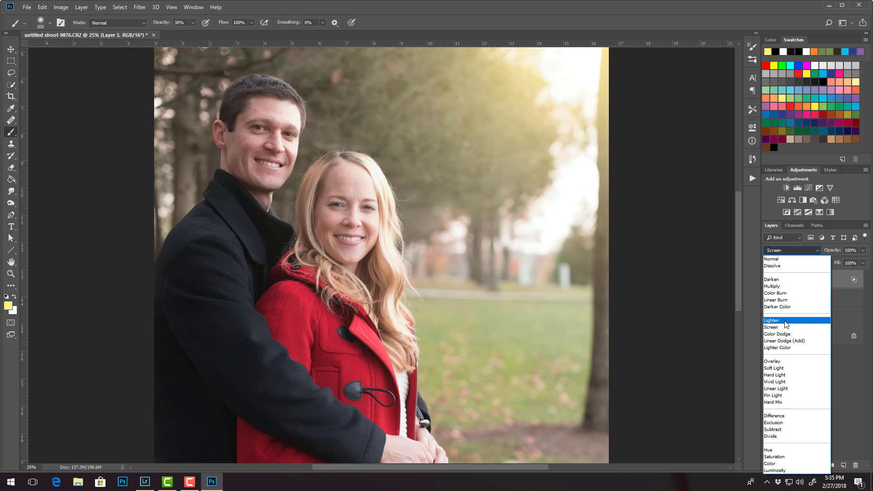
left_click(786, 320)
left_click(816, 252)
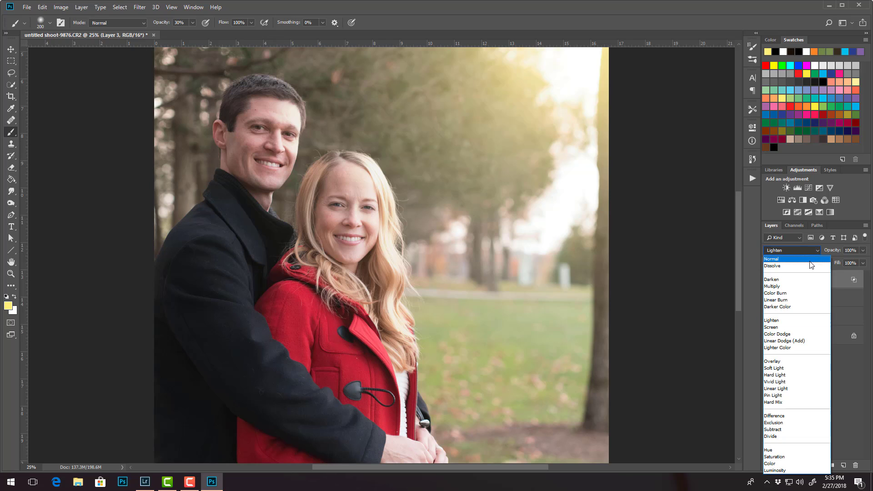
left_click(789, 362)
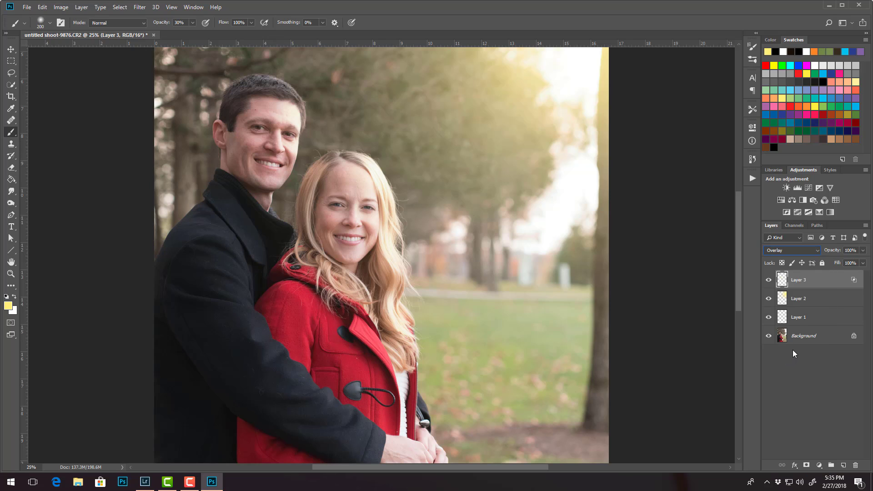
left_click(819, 251)
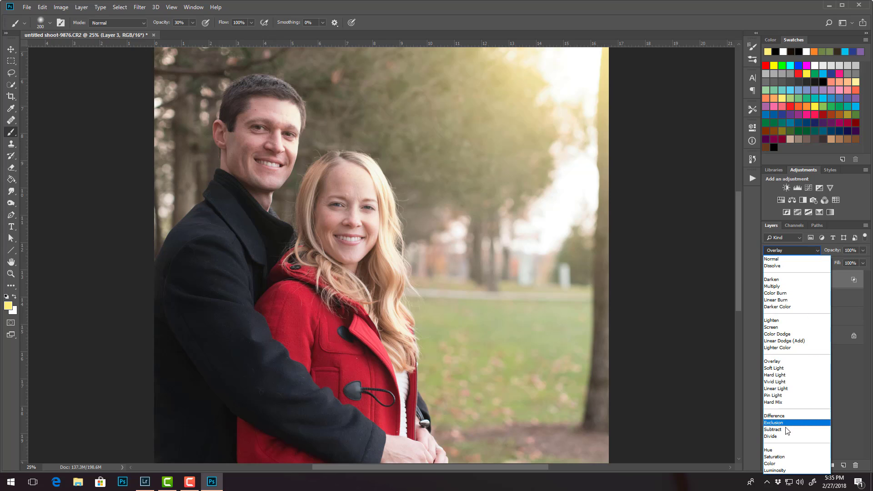
left_click(782, 463)
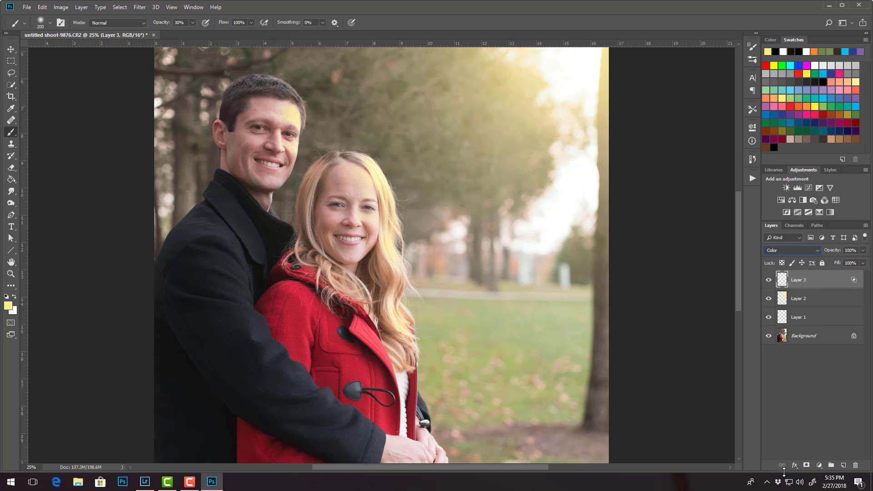
- Set the painted highlight layer's blend mode to Lighten and toggle its visibility to compare the effect on the couple
left_click(819, 251)
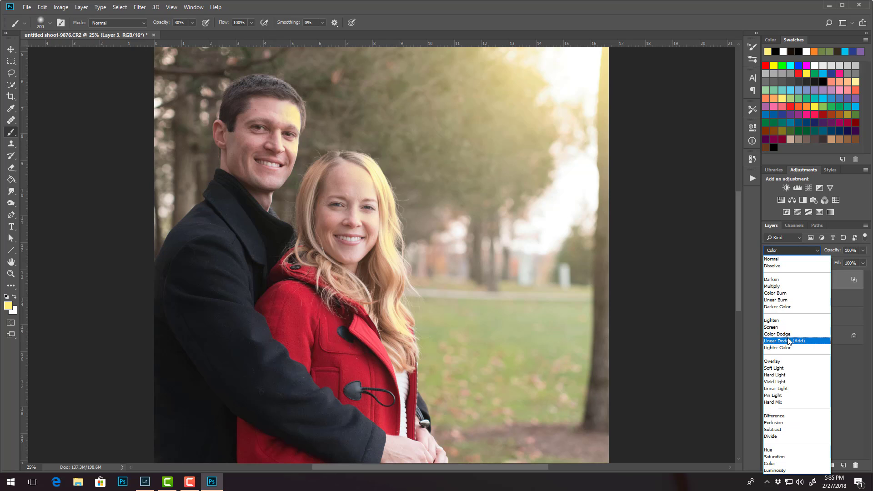
left_click(788, 321)
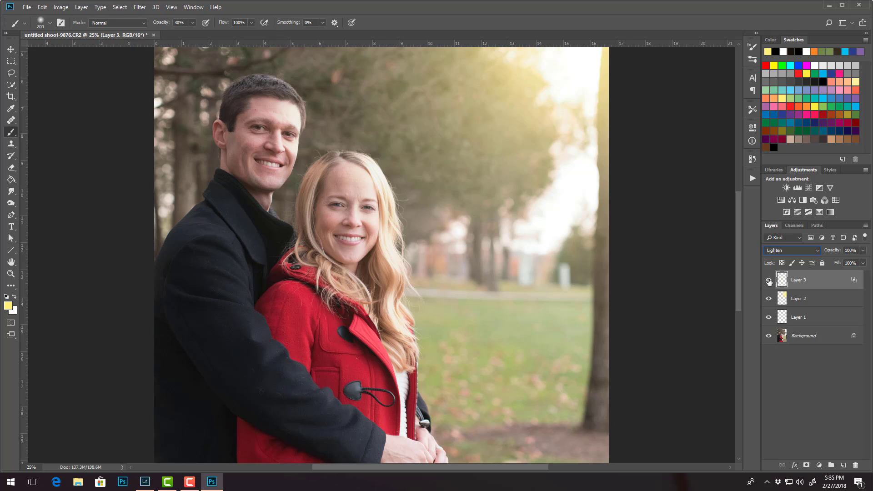
left_click(769, 280)
left_click(772, 283)
left_click(773, 284)
left_click(773, 285)
key("ctrl+minus")
key("ctrl+minus")
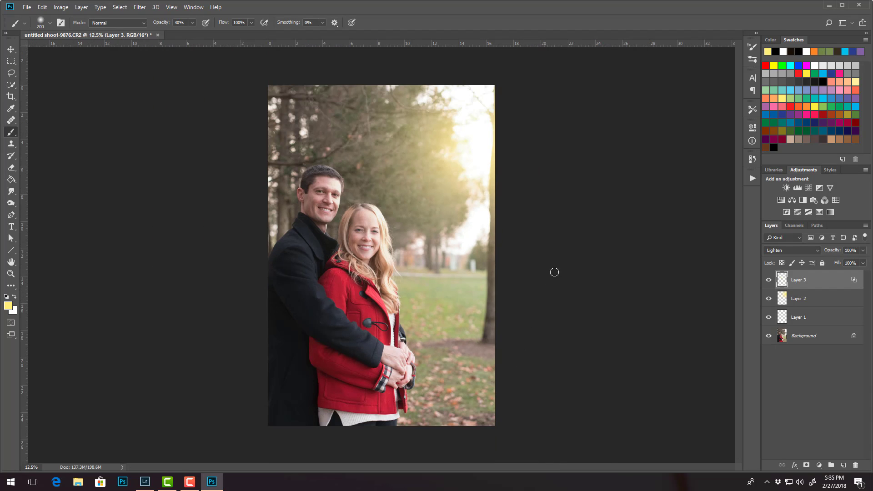
- Set the blend mode of Layer 1 to Normal and lower its opacity to 30%
left_click(814, 317)
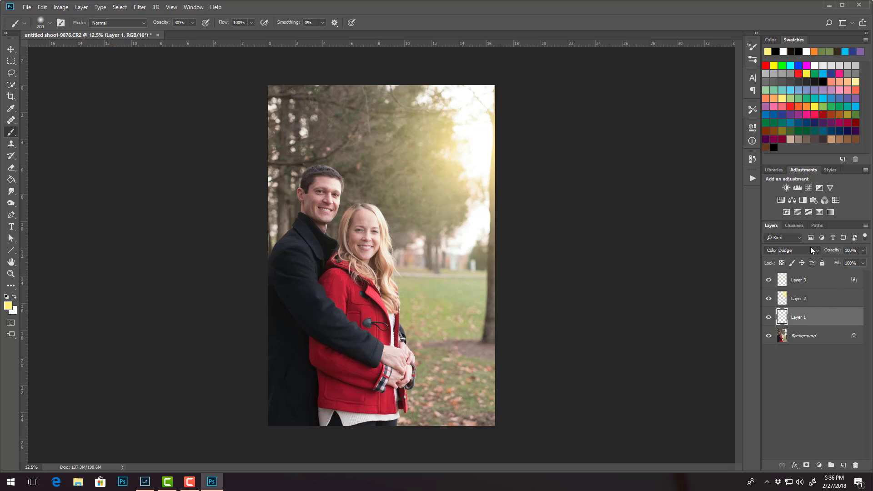
left_click(792, 250)
left_click(794, 259)
left_click(862, 250)
left_click_drag(834, 261, 835, 262)
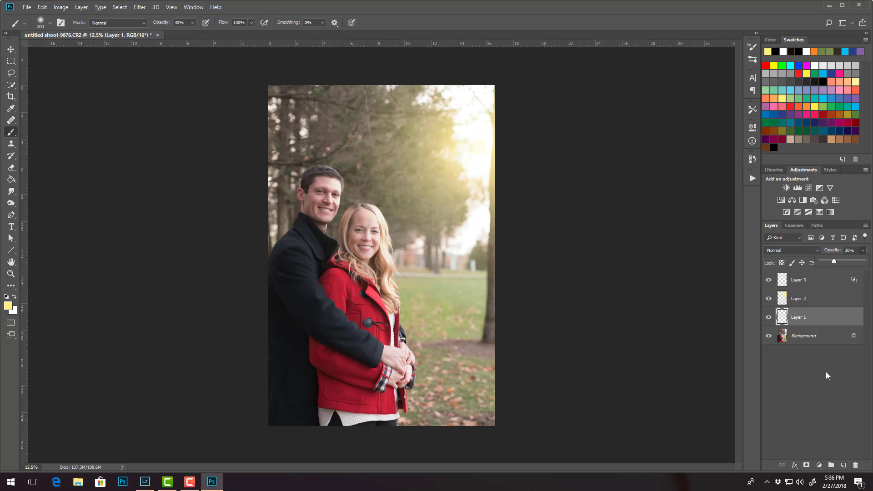
- Try adjusting the Underlying Layer highlight slider for Layer 1 under Blend If Gray in its blending options
double_click(849, 321)
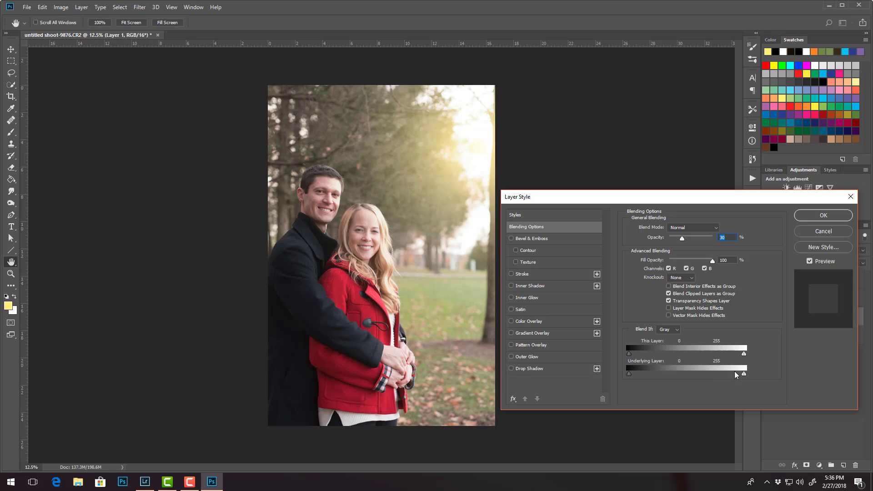
mouse_move(744, 374)
left_mouse_down()
mouse_move(724, 379)
mouse_move(745, 374)
left_mouse_up()
left_click(822, 219)
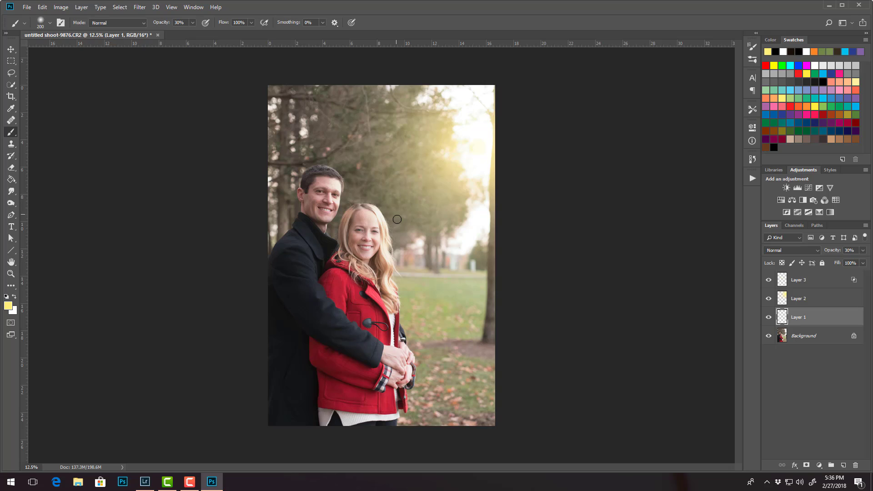